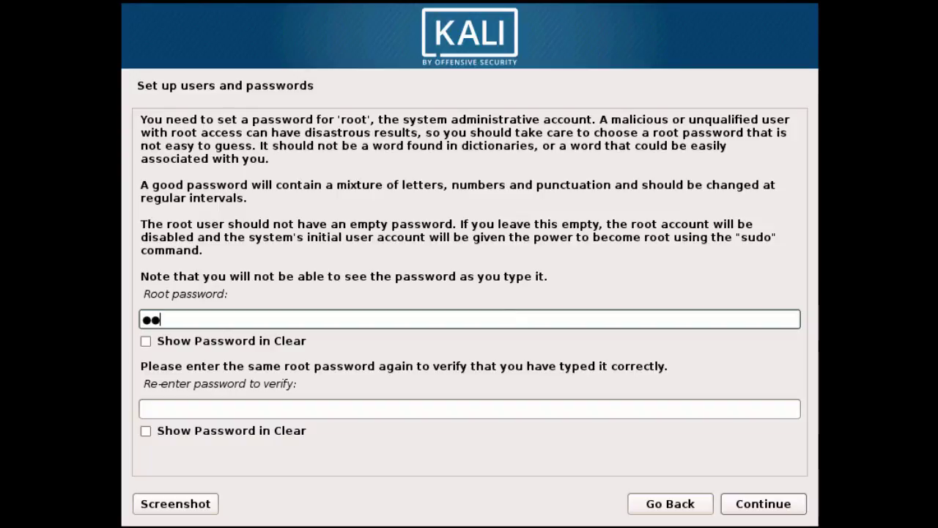
- Enter and confirm the root password, then select the Mountain time zone
key(Tab)
text(********)
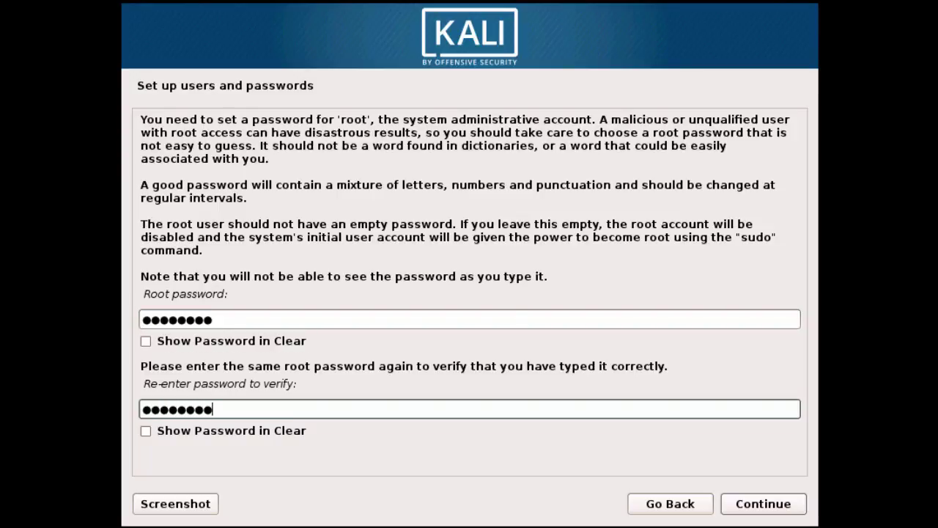
click(749, 502)
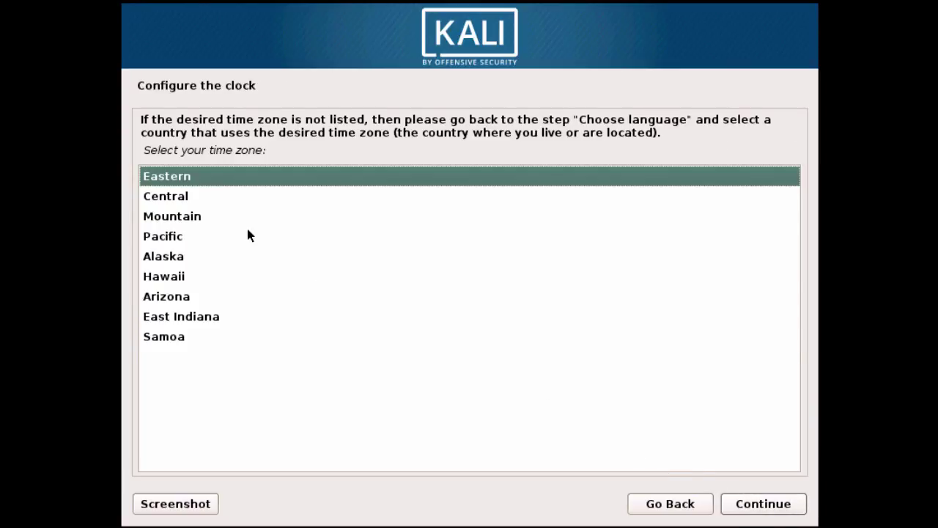
click(207, 217)
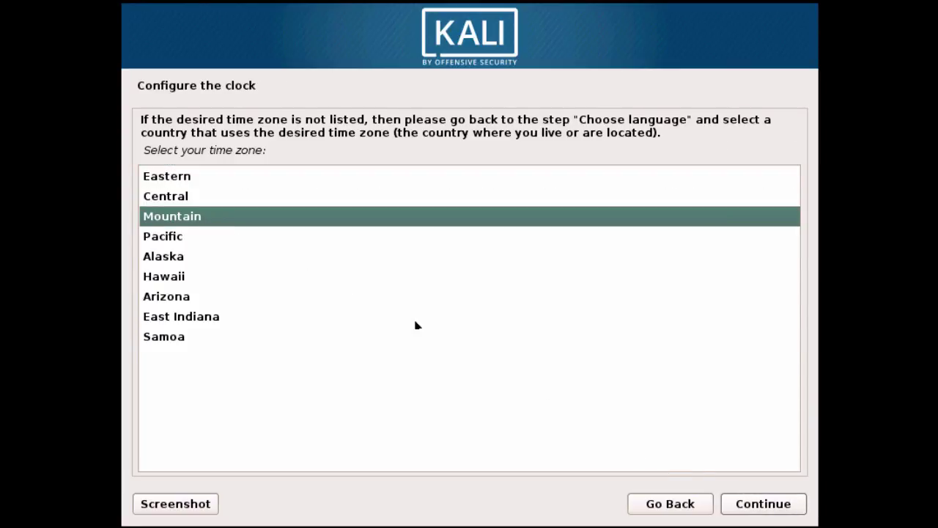
click(758, 512)
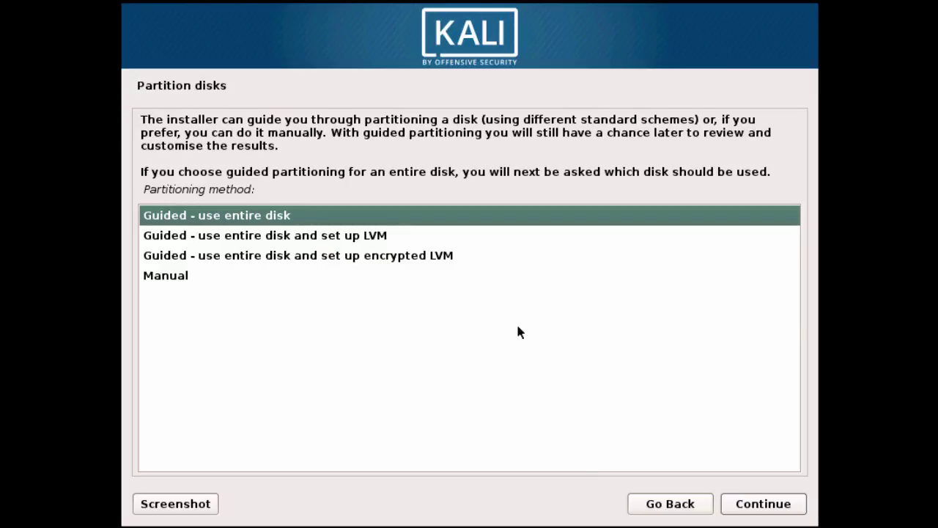
- Partition sda with guided entire-disk, all files in one partition, and write the changes
click(746, 502)
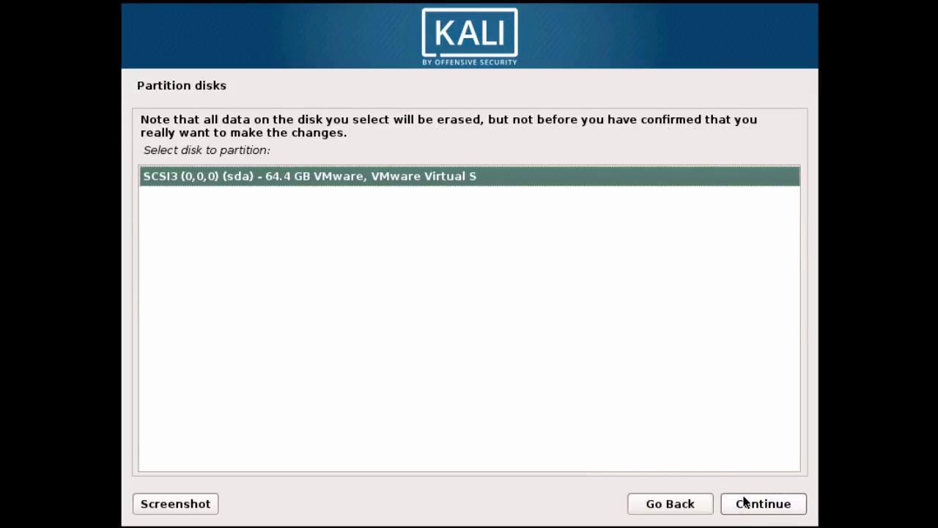
click(745, 502)
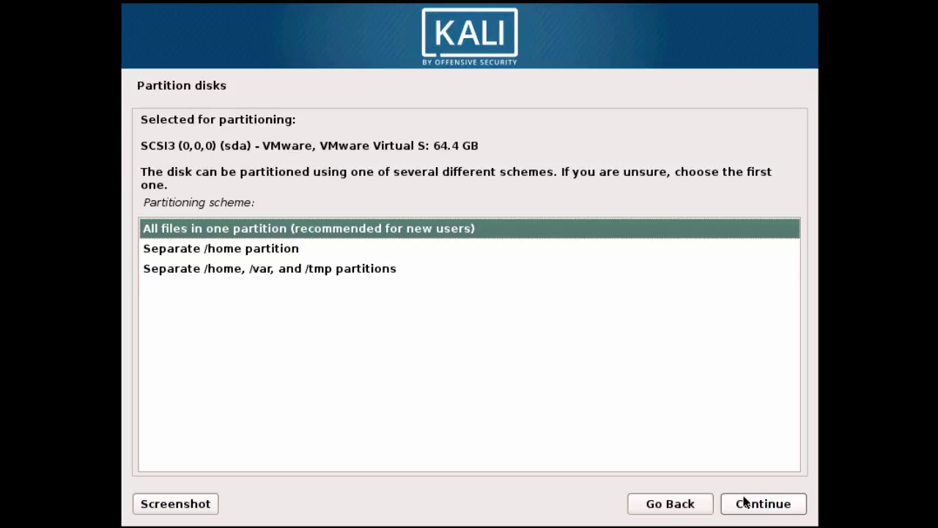
click(745, 502)
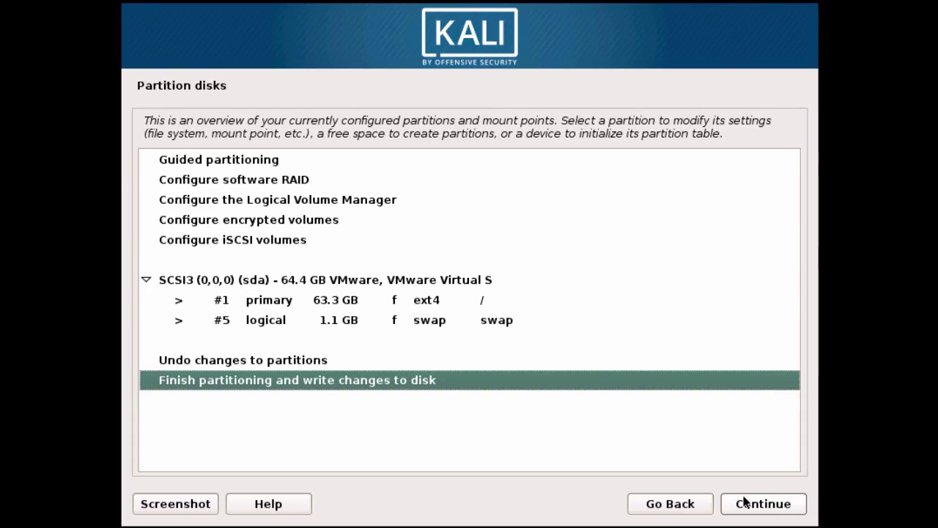
click(746, 502)
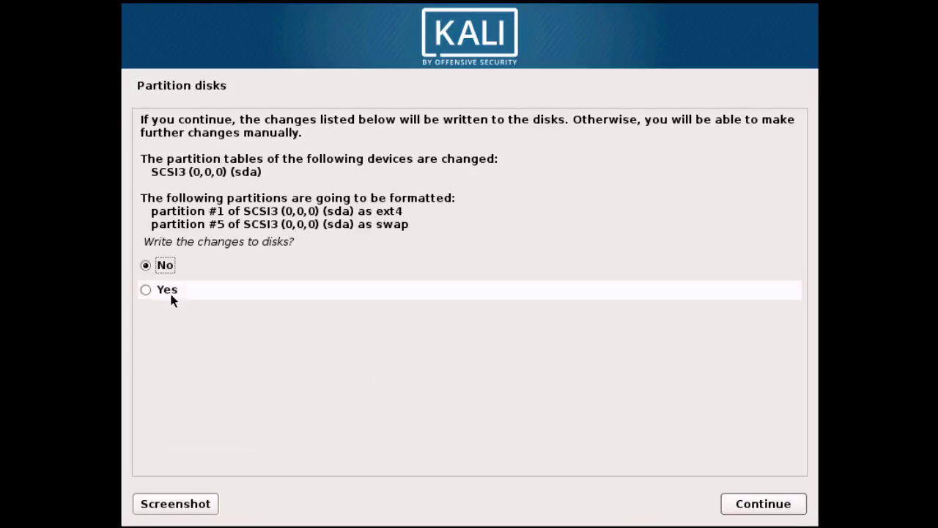
click(153, 290)
click(734, 504)
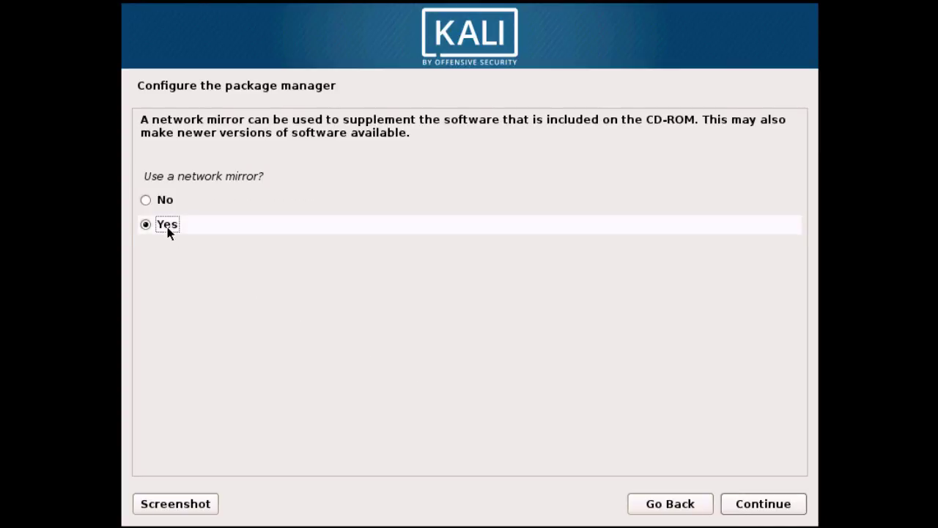
- Use a network mirror and leave the HTTP proxy blank
click(740, 504)
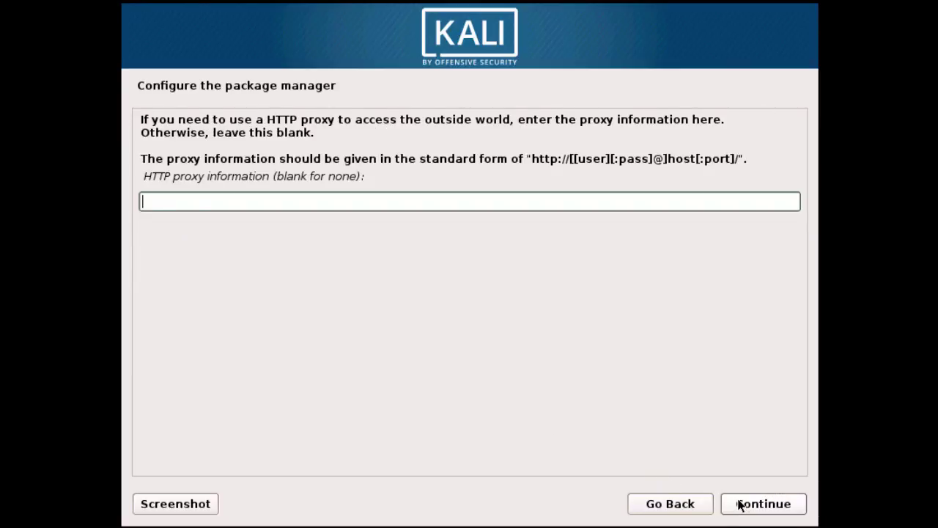
click(741, 504)
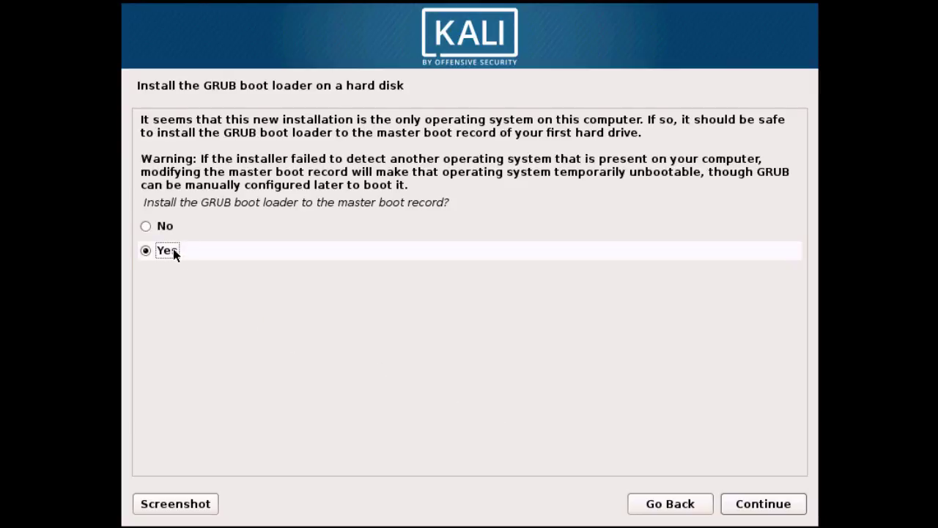
- Install GRUB to the master boot record on /dev/sda and finish the installation to reboot
click(738, 503)
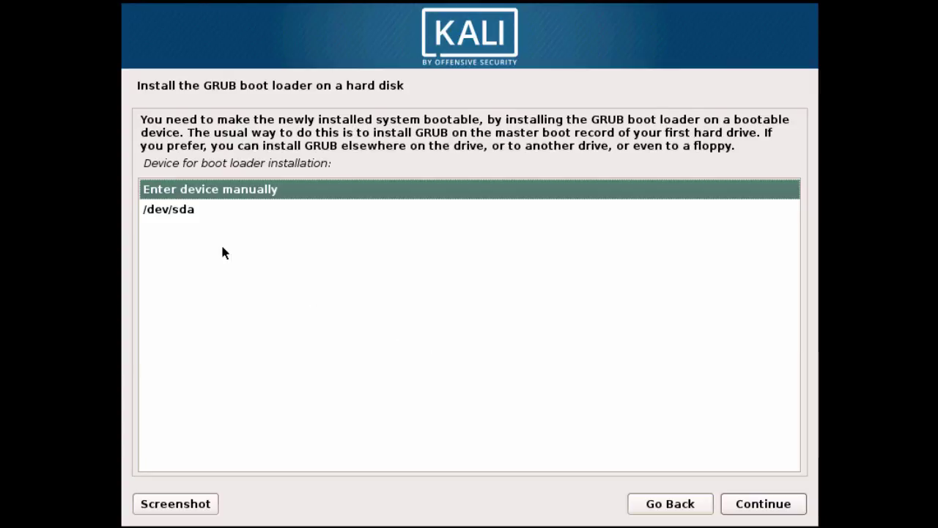
click(196, 213)
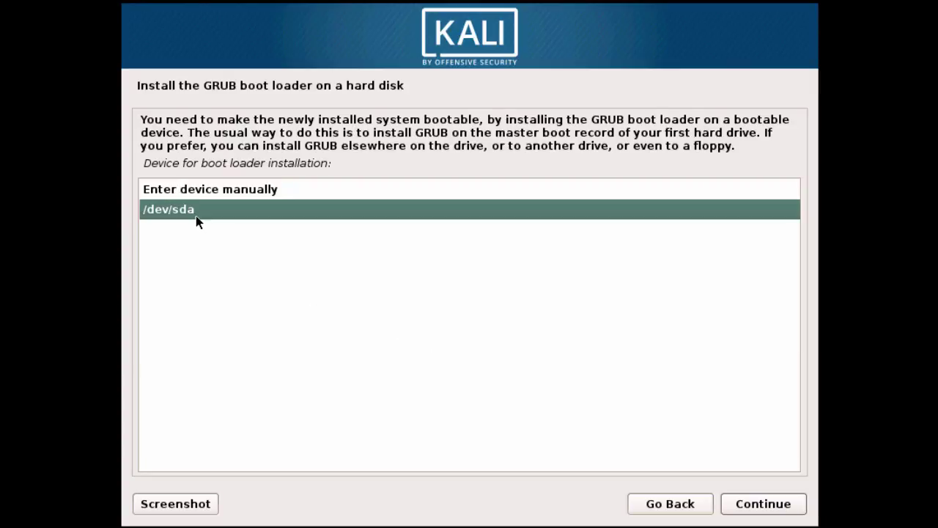
click(733, 504)
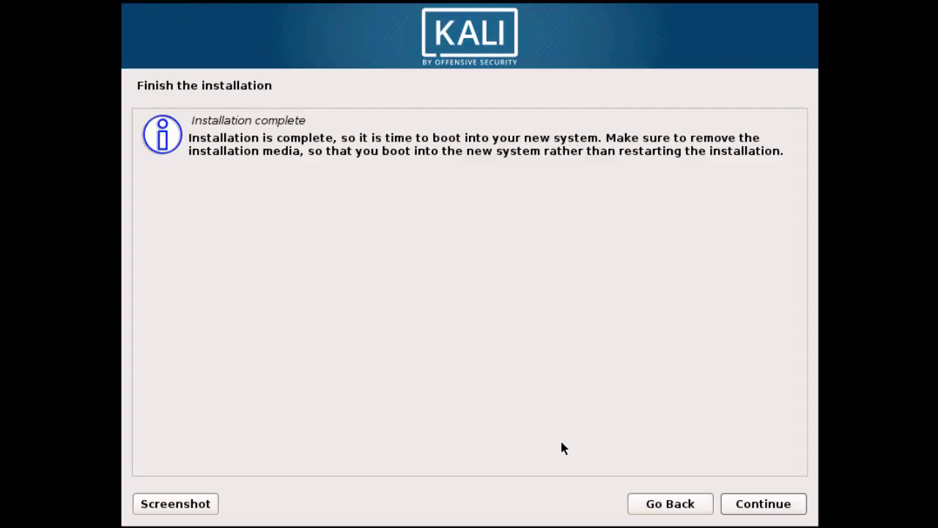
click(749, 503)
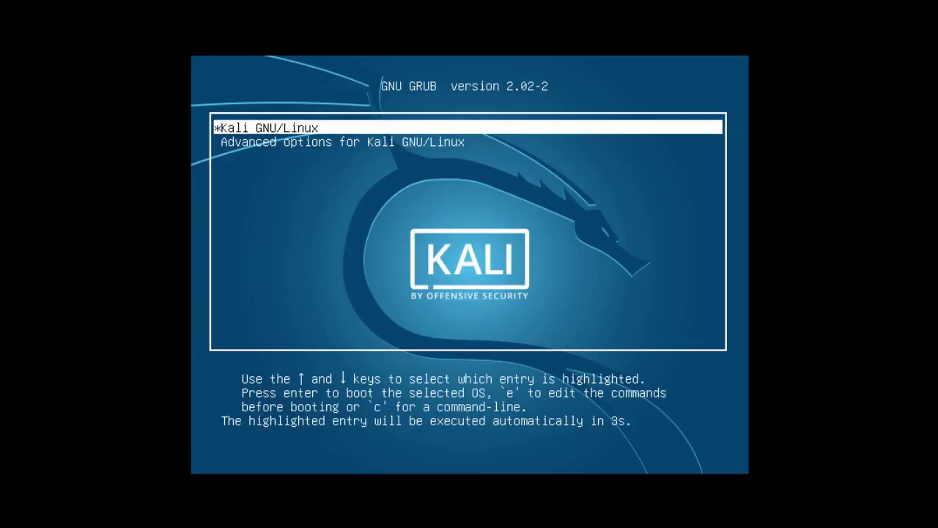
- Boot Kali GNU/Linux, log in as root on the tty1 console, and type a ping command
key(Return)
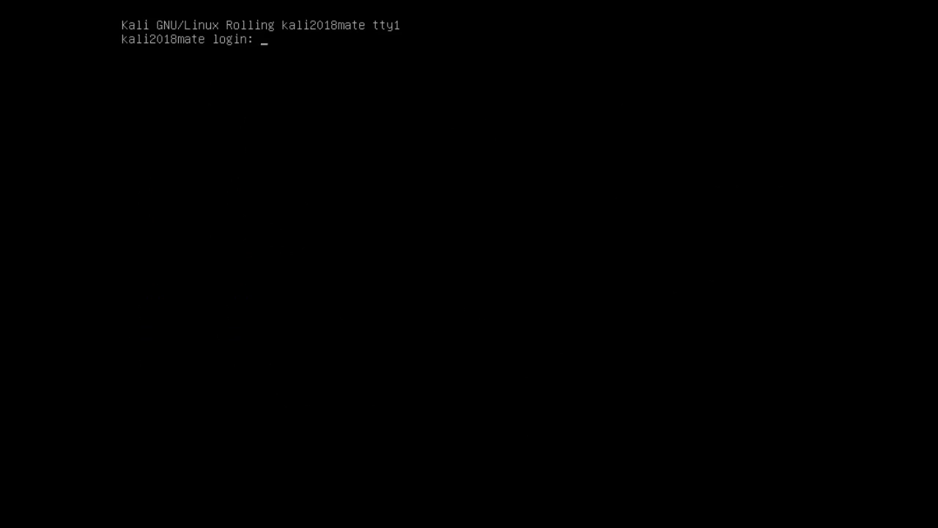
text(root)
key(Return)
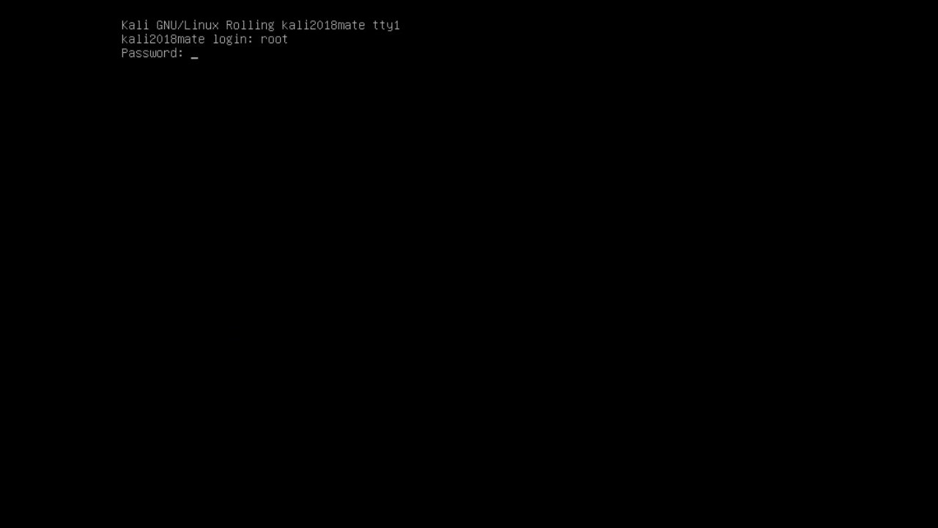
key(Return)
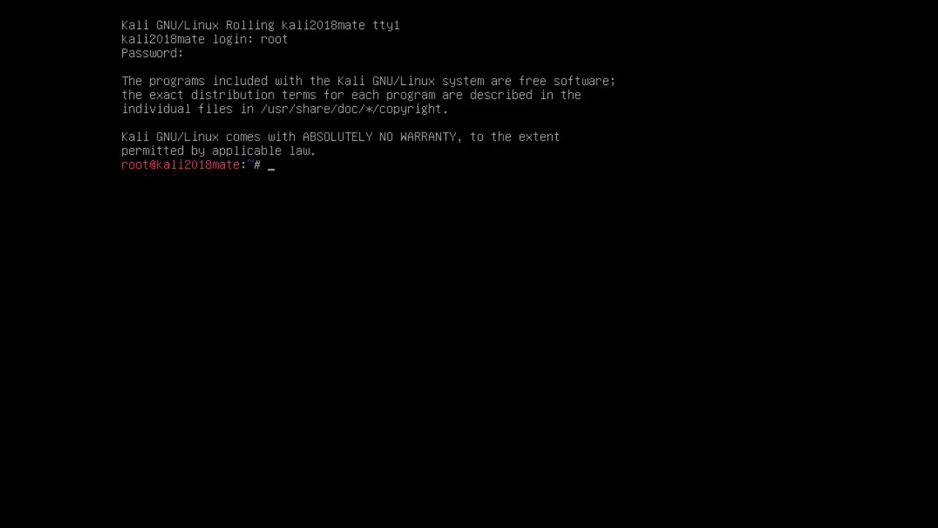
key(Return)
text(ping -)
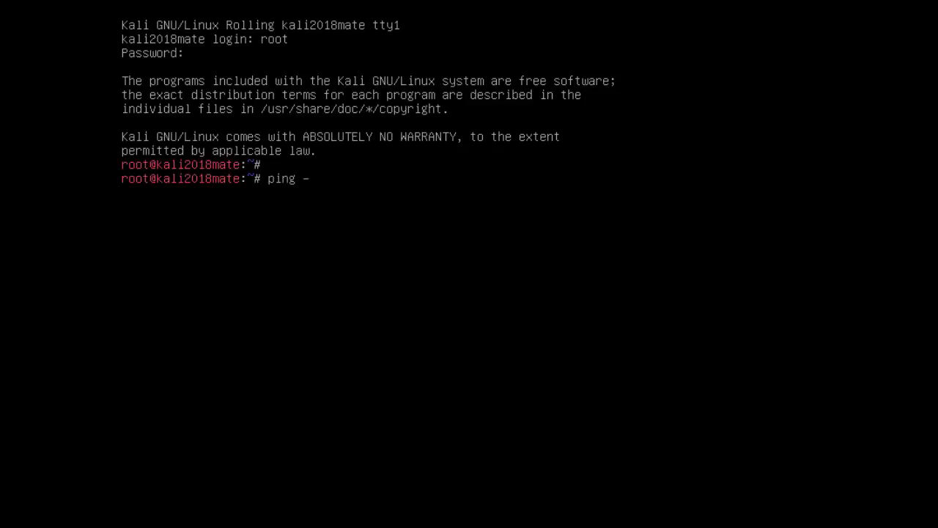
text(c 3 www.google.com)
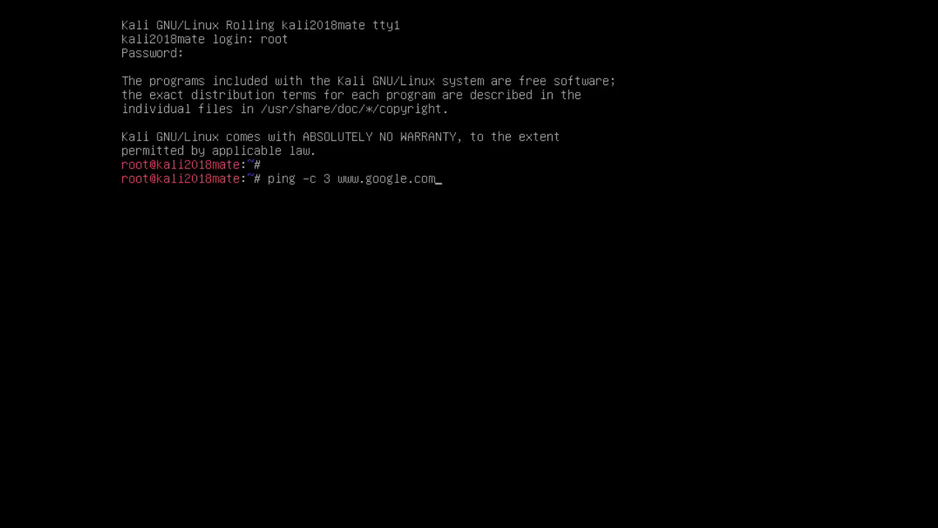
key(Return)
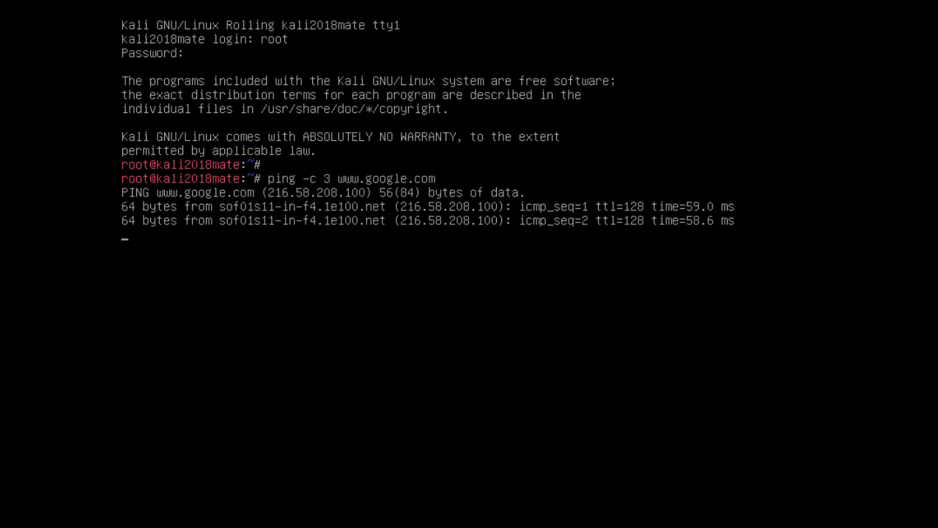
key(Return)
text(apt)
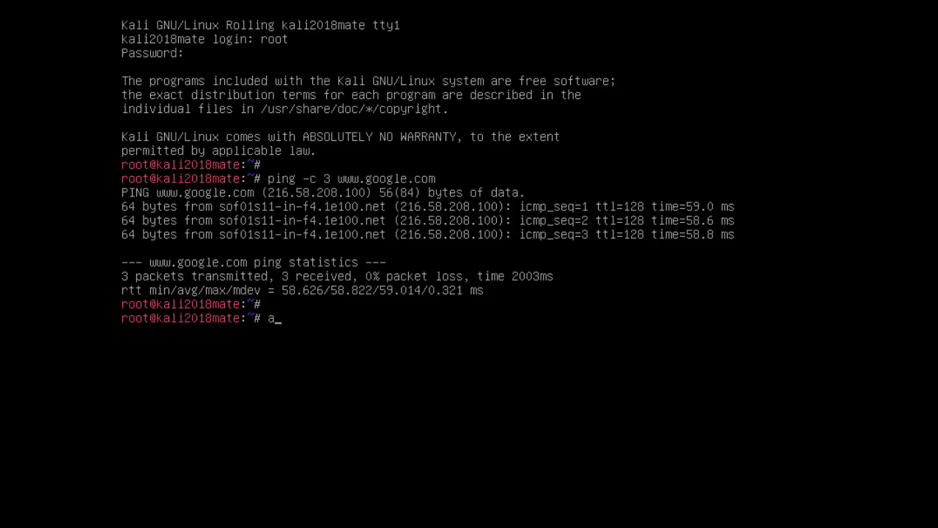
text( update)
key(Return)
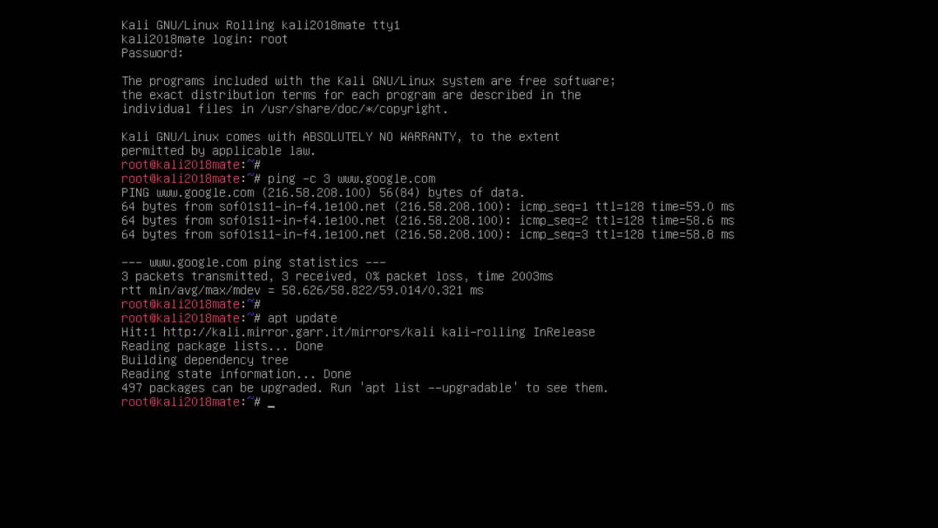
key(Return)
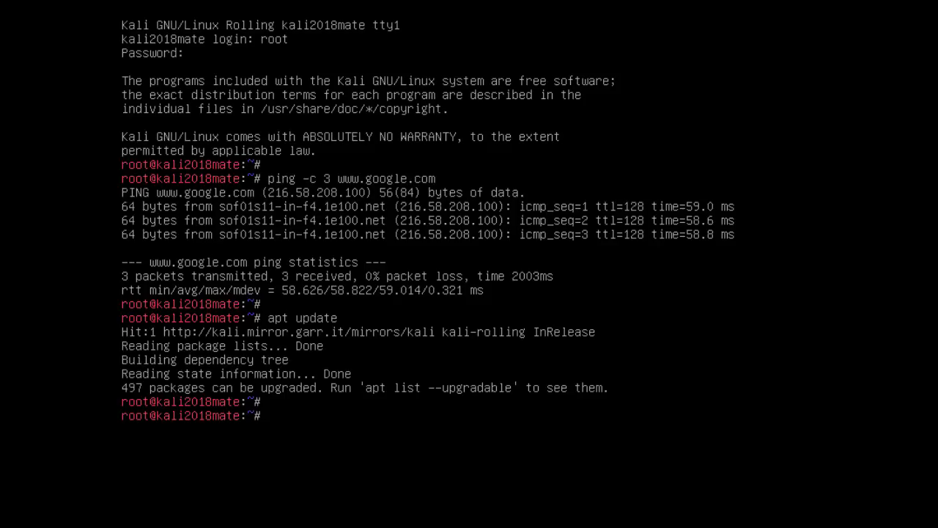
- Install lightdm and lightdm-gtk-greeter with apt, confirming with y
text(apt install lightdm)
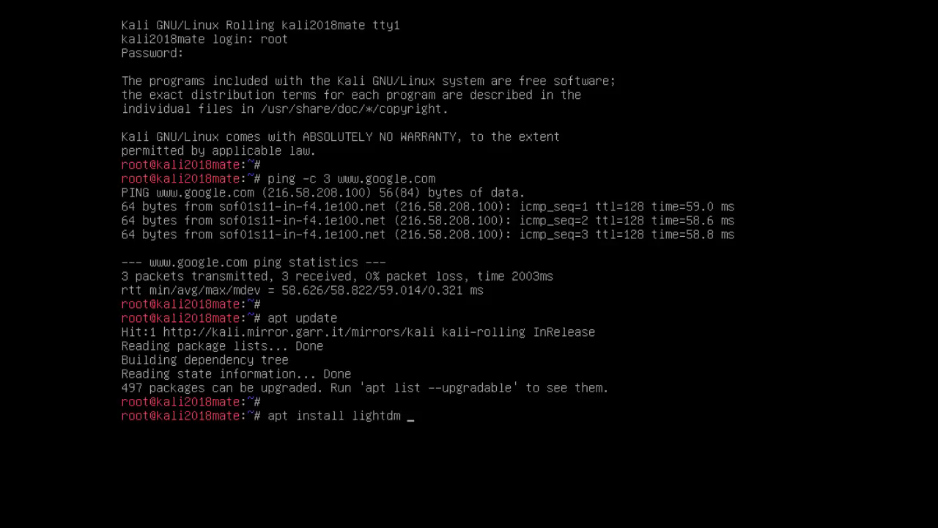
text( lightdm-gt)
key(Tab)
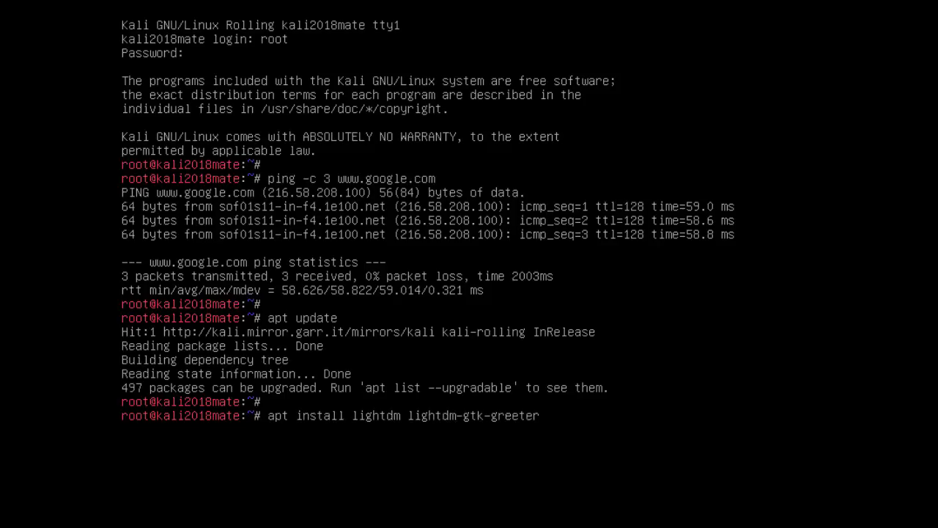
key(Return)
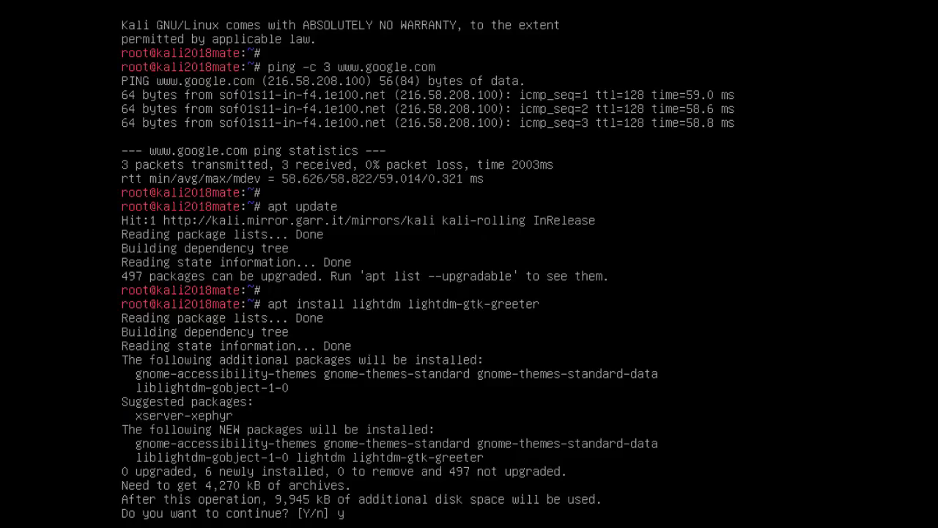
text(y)
key(Return)
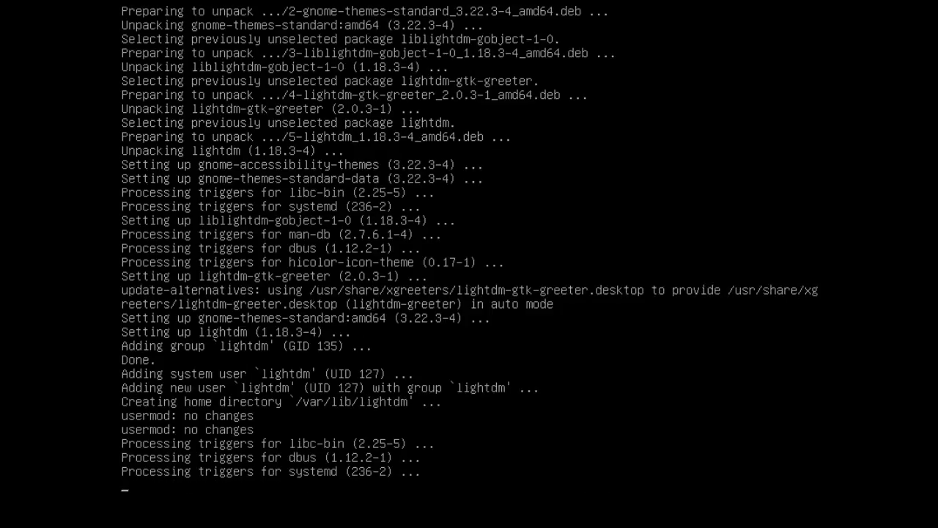
key(Return)
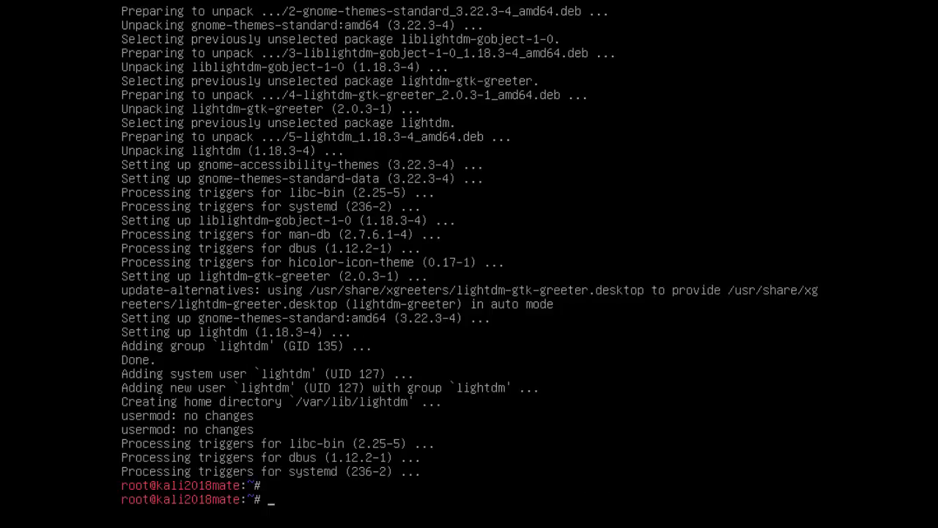
- Install open-vm-tools-desktop with apt, then reboot the machine
text(apt install open-vm-tools)
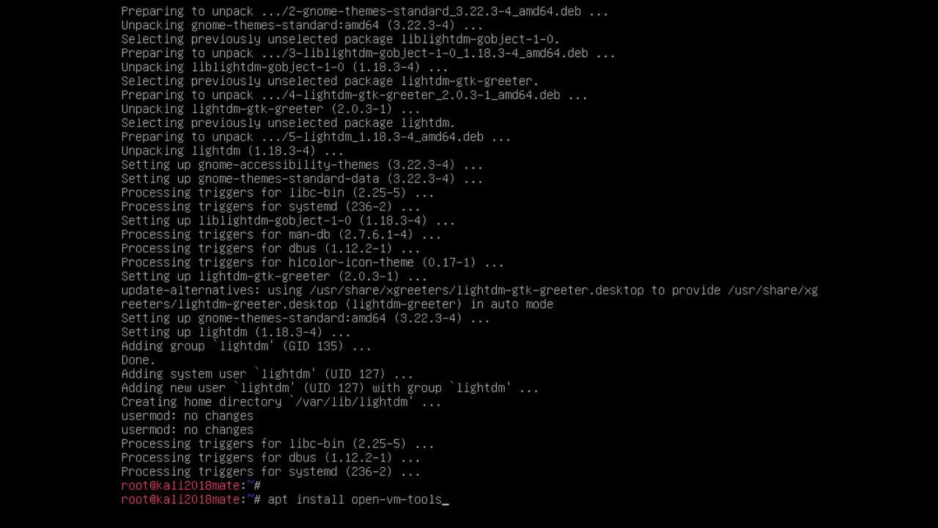
text(-desktop)
key(Return)
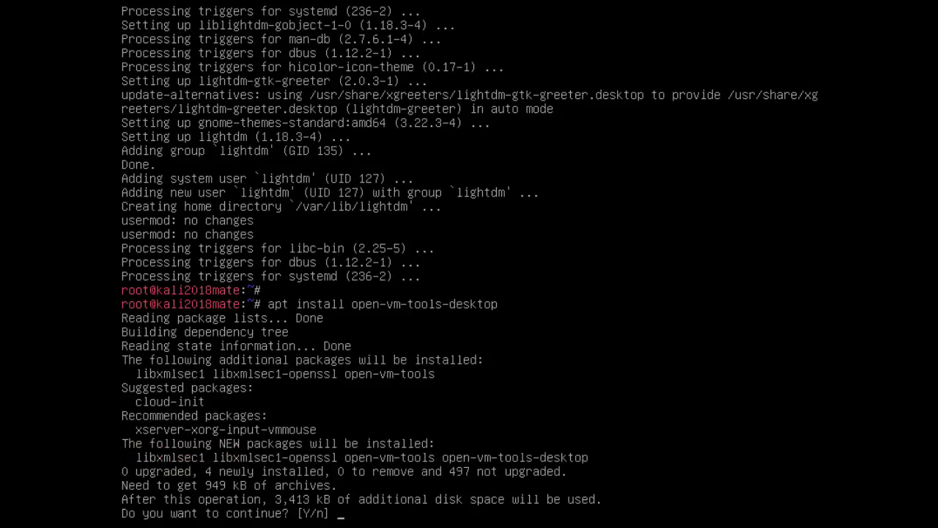
text(y)
key(Return)
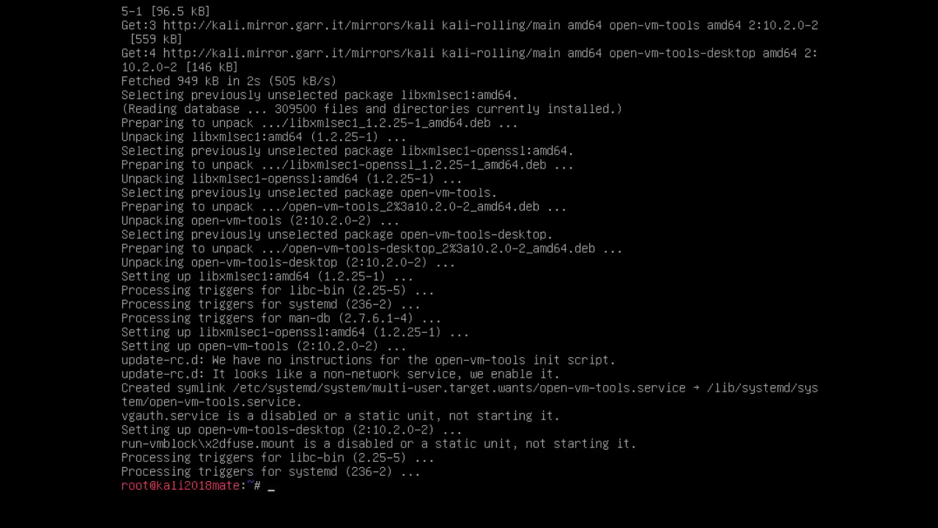
key(Return)
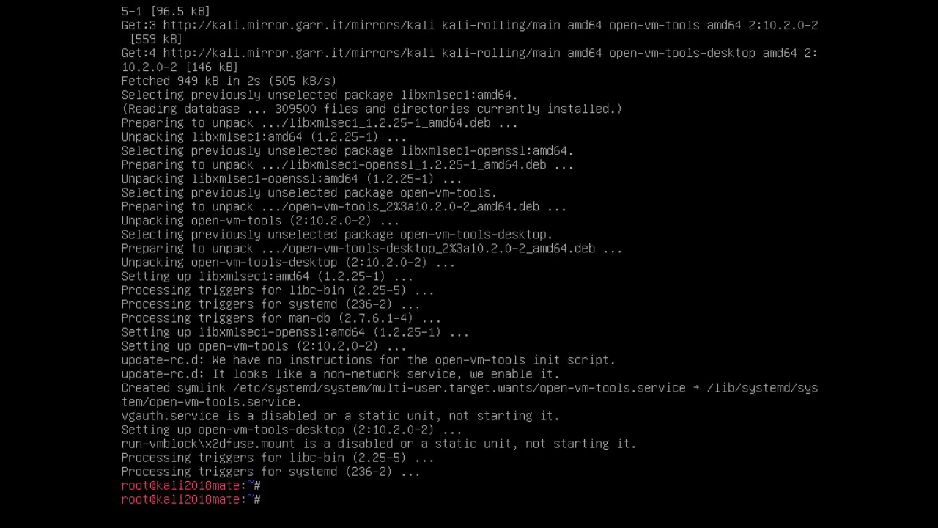
text(reboot)
key(Return)
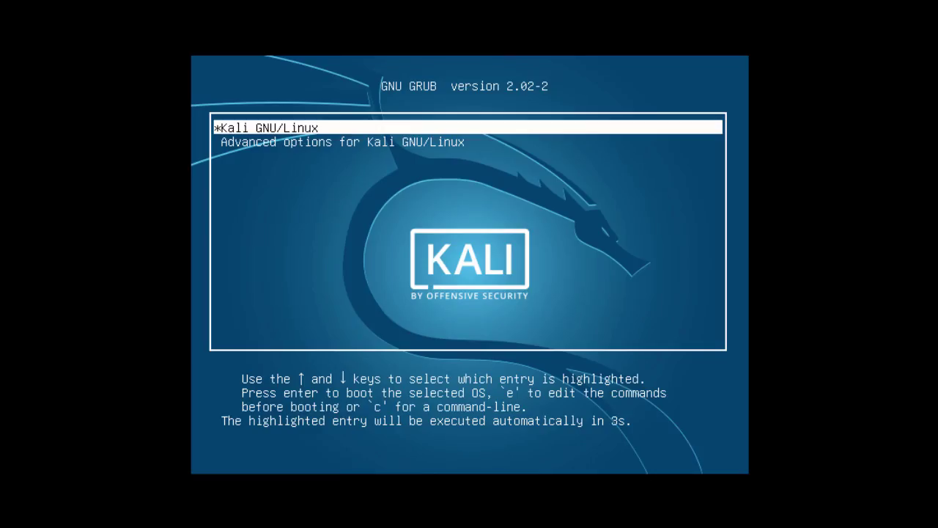
- Boot the default Kali GNU/Linux entry and enter root as the graphical login username
key(Return)
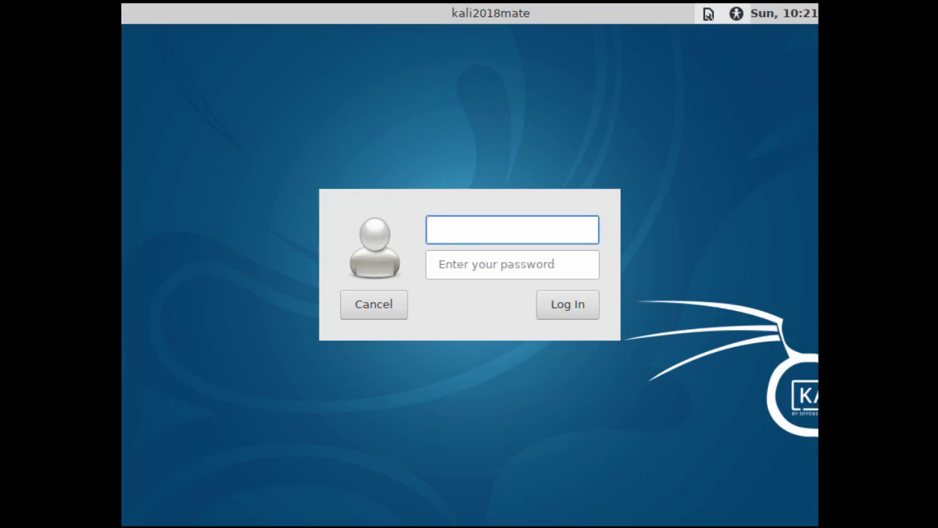
text(root)
key(Tab)
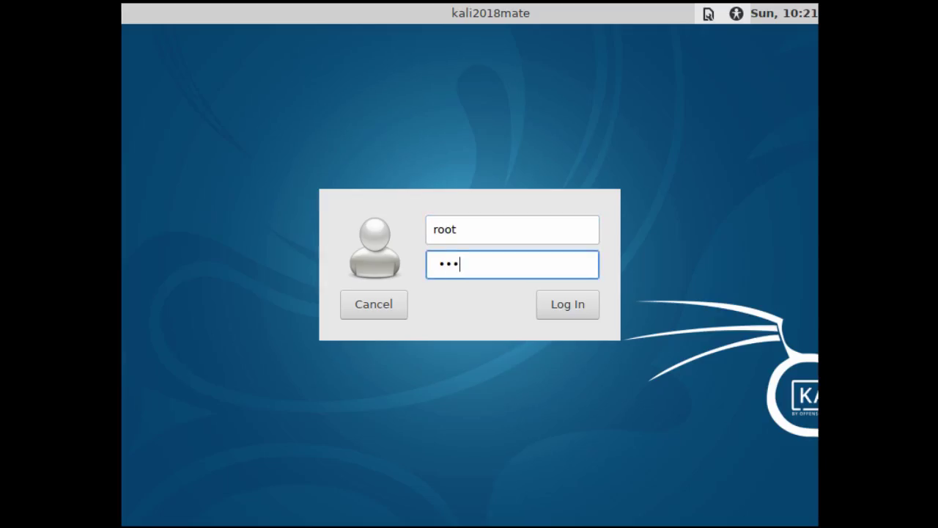
- Enter the root password, log in to MATE, and browse the desktop menus
click(571, 309)
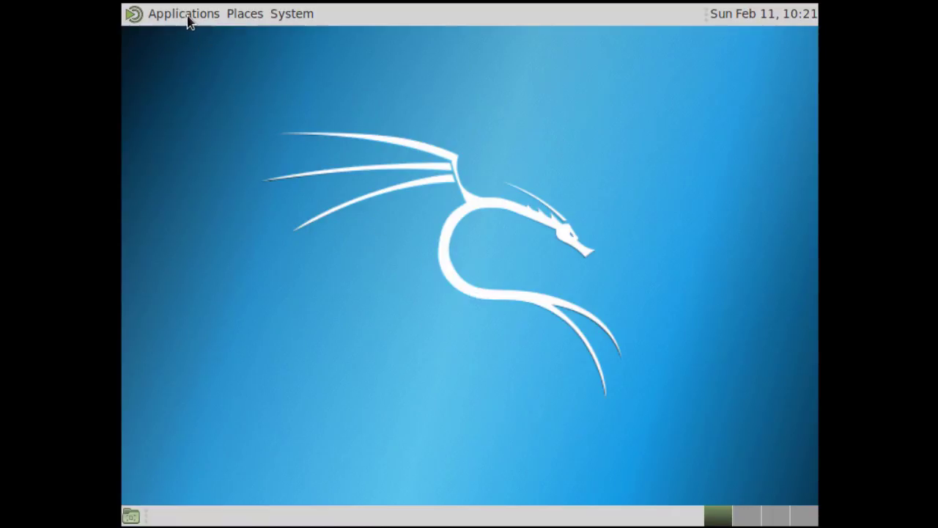
click(188, 16)
mouse_move(236, 20)
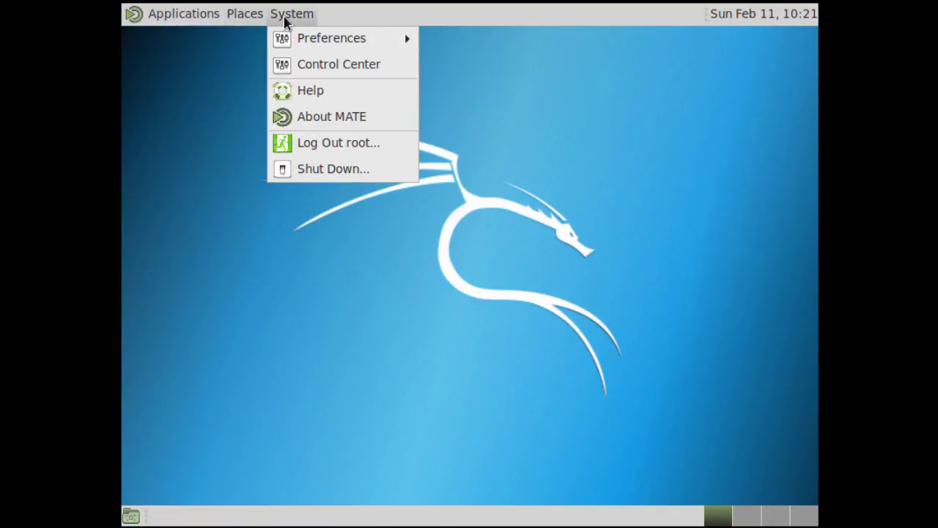
click(467, 283)
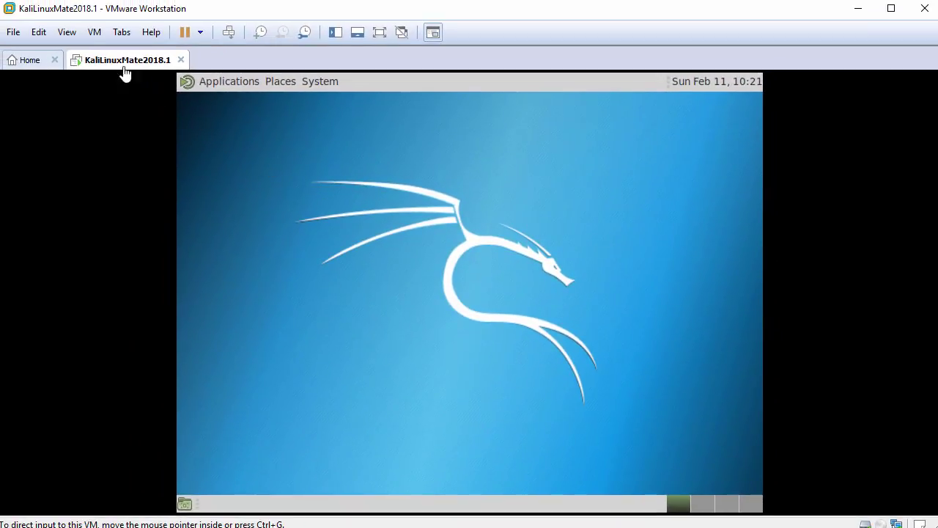
- Resize the guest display to fill the VMware window with View > Fit Guest Now
click(67, 32)
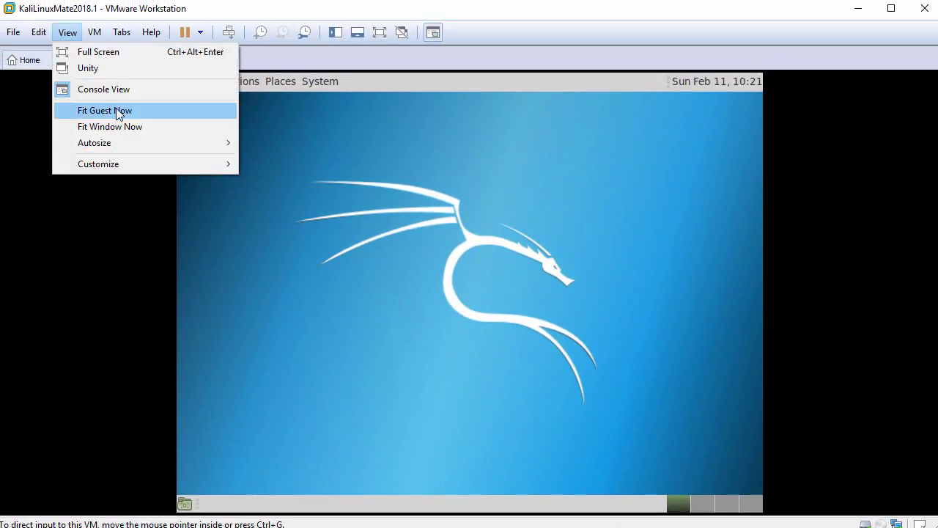
click(134, 110)
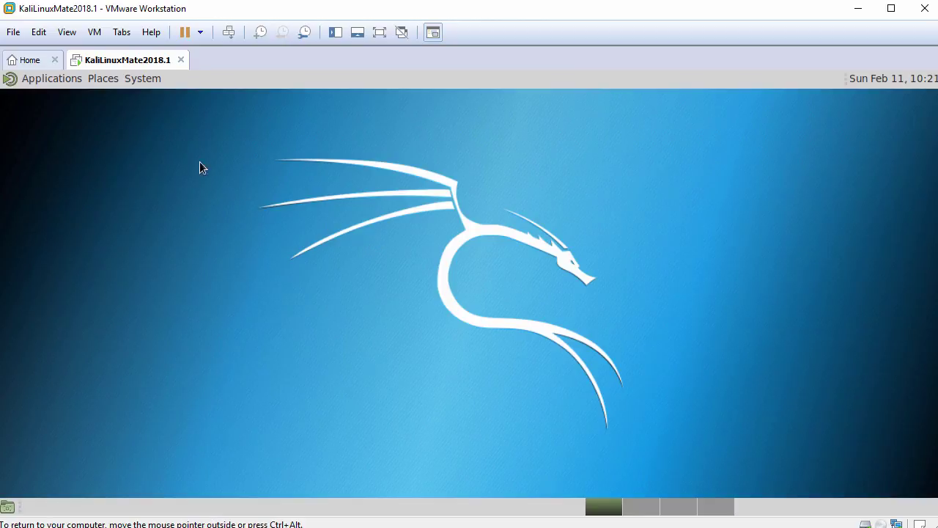
click(105, 83)
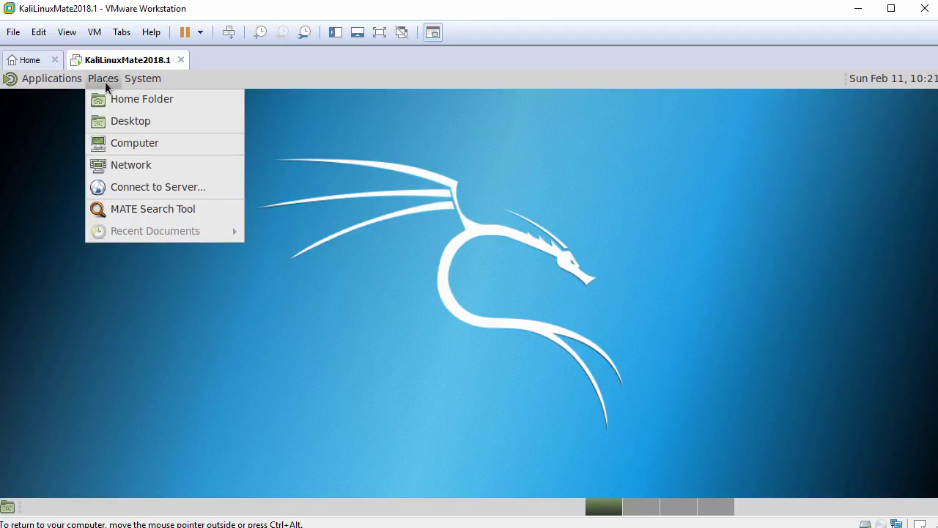
- Copy FileFromHost.txt from the host into root's Home Folder, retrying the failed copy
click(129, 102)
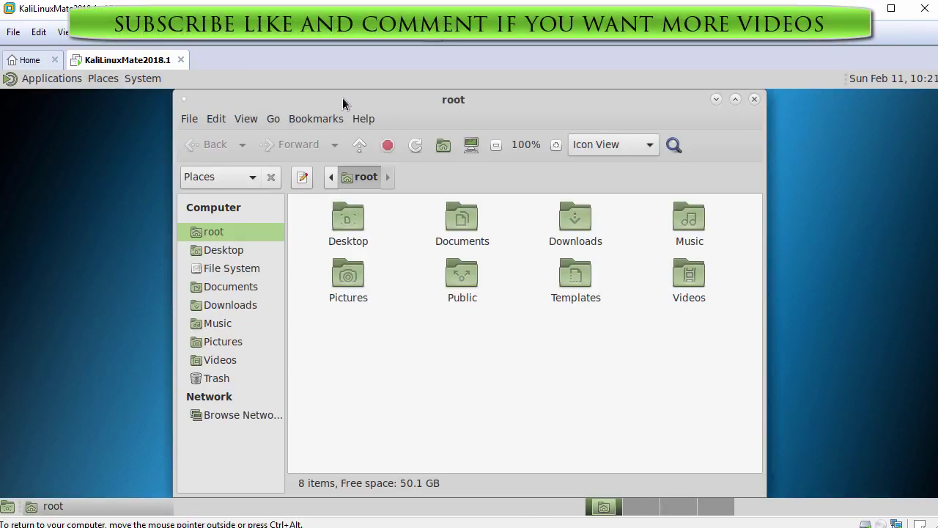
drag(343, 103, 314, 102)
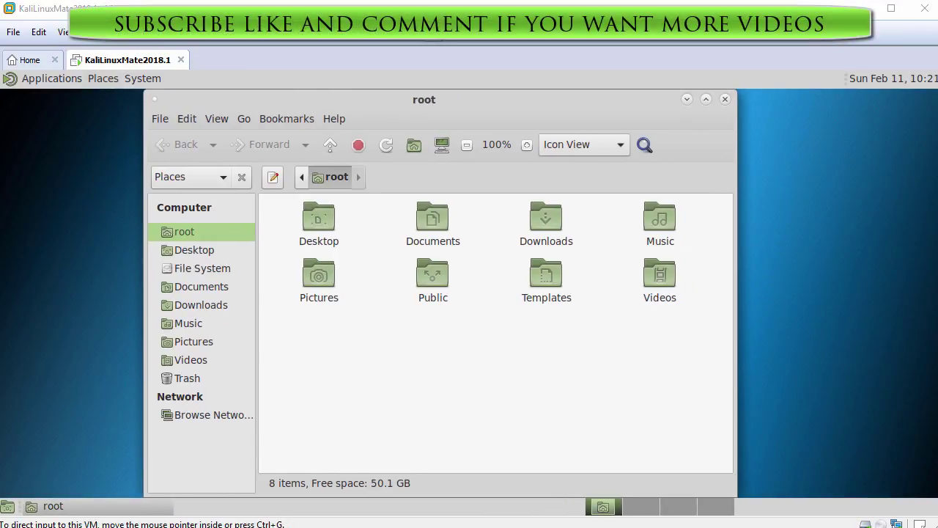
drag(47, 251, 433, 343)
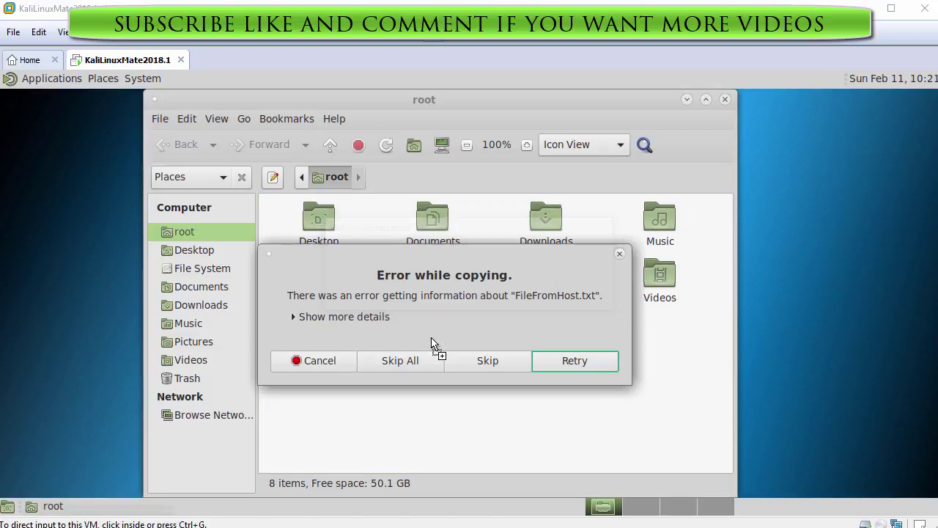
click(574, 361)
click(296, 365)
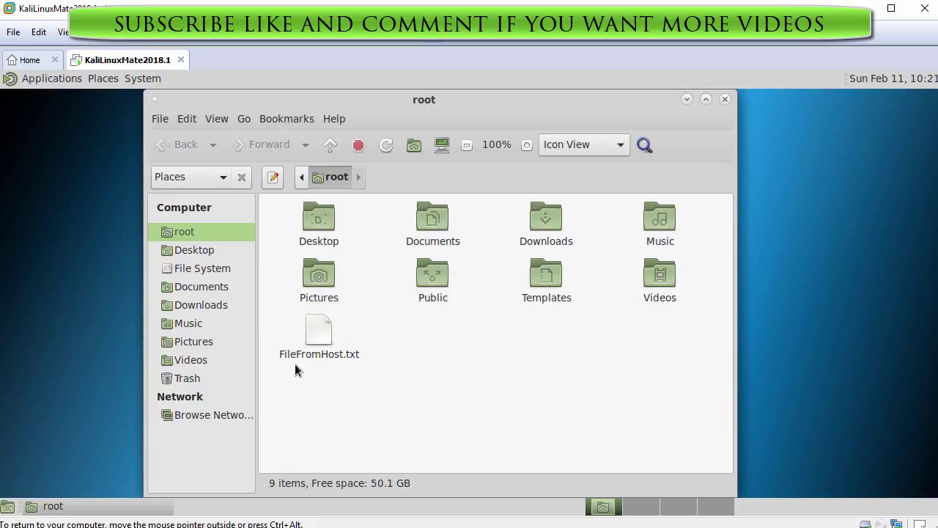
- Open FileFromHost.txt in Leafpad, paste the host clipboard text, and close without saving
right_click(321, 336)
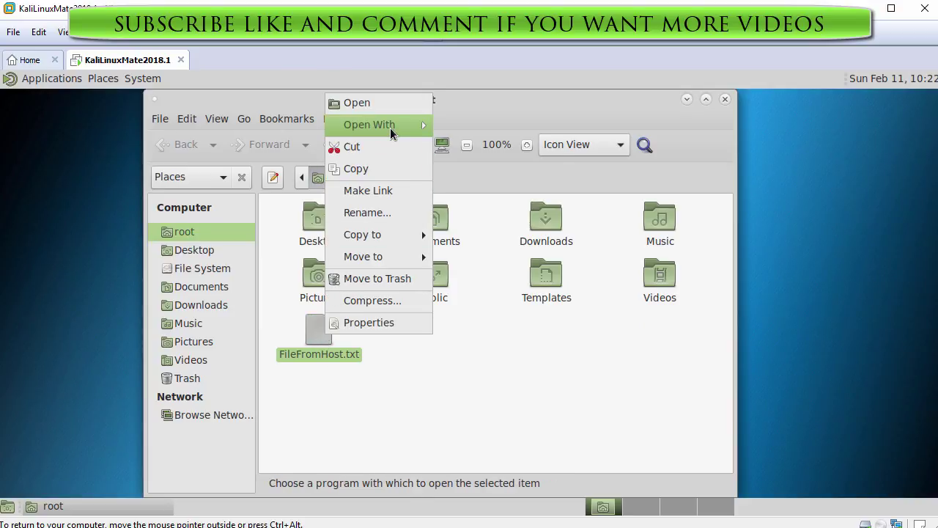
mouse_move(391, 132)
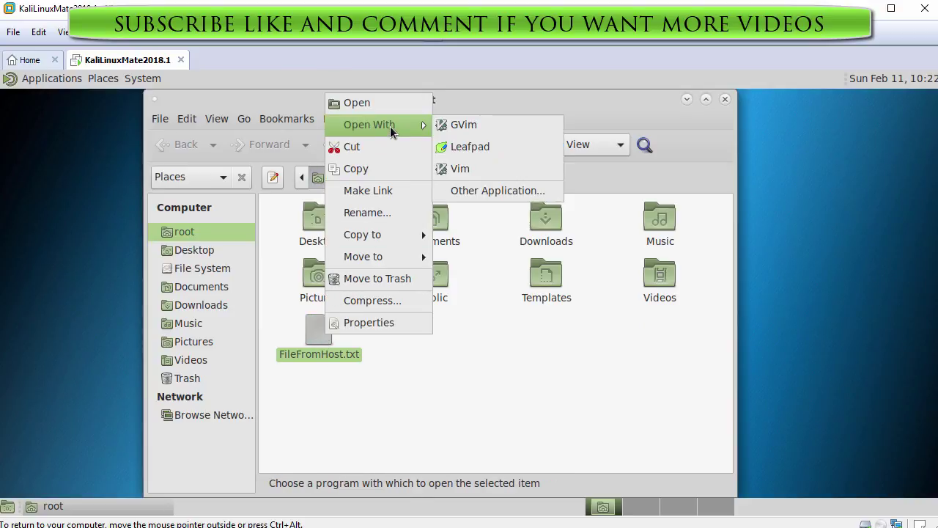
click(480, 148)
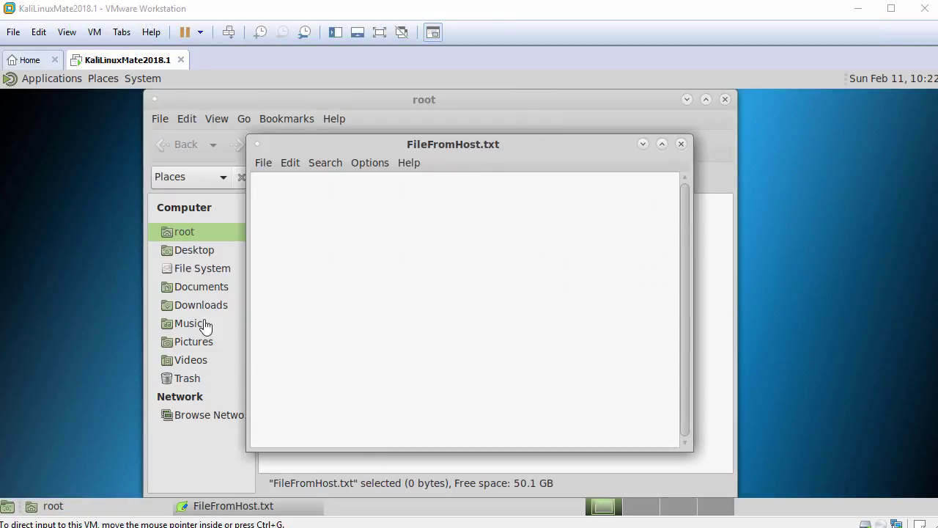
right_click(410, 222)
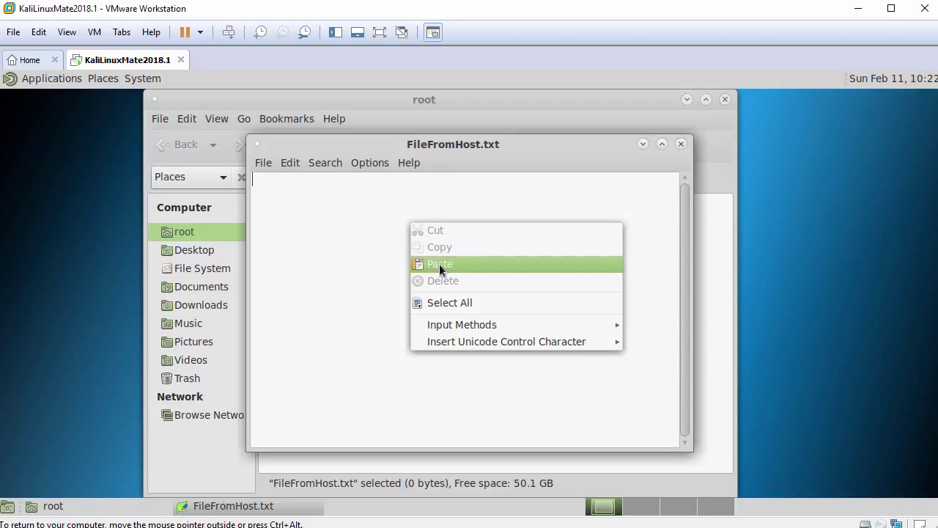
click(439, 264)
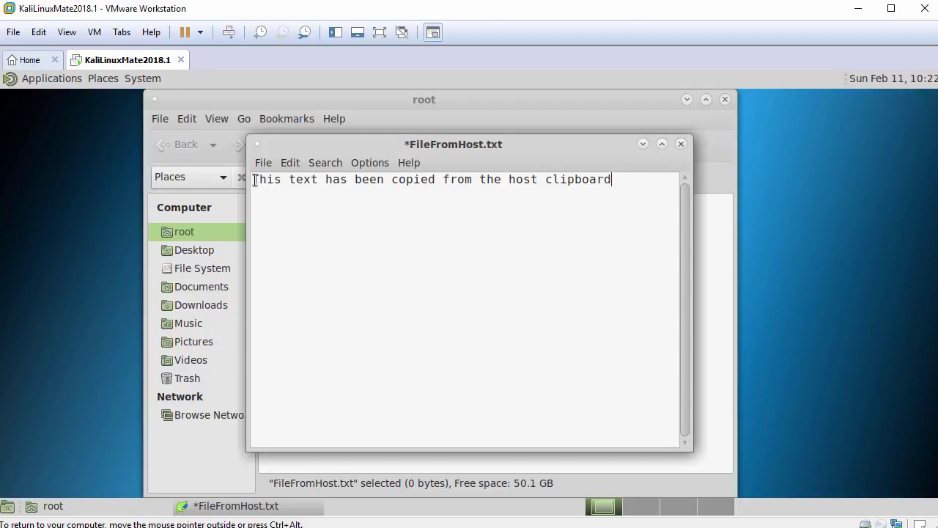
drag(253, 180, 464, 189)
click(639, 189)
click(680, 146)
click(430, 347)
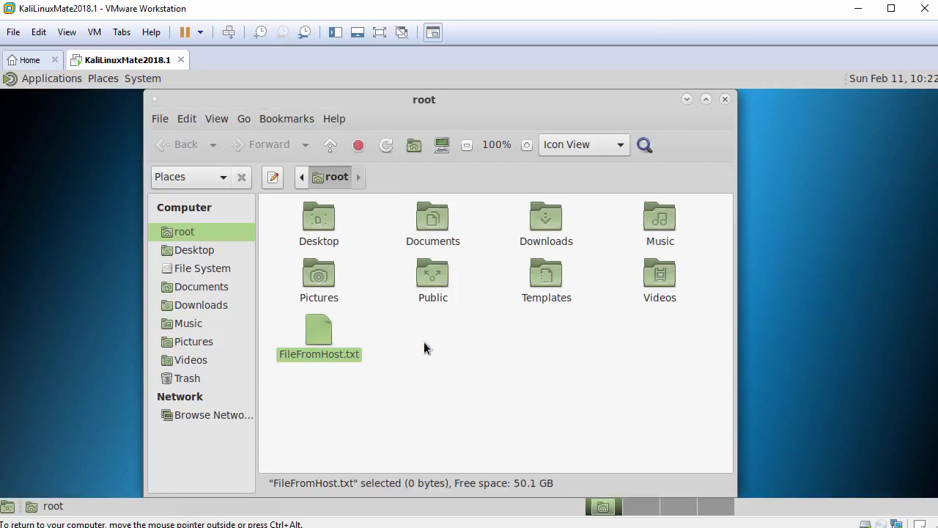
- Close the root folder window and open a MATE Terminal with enlarged text
click(725, 99)
click(71, 84)
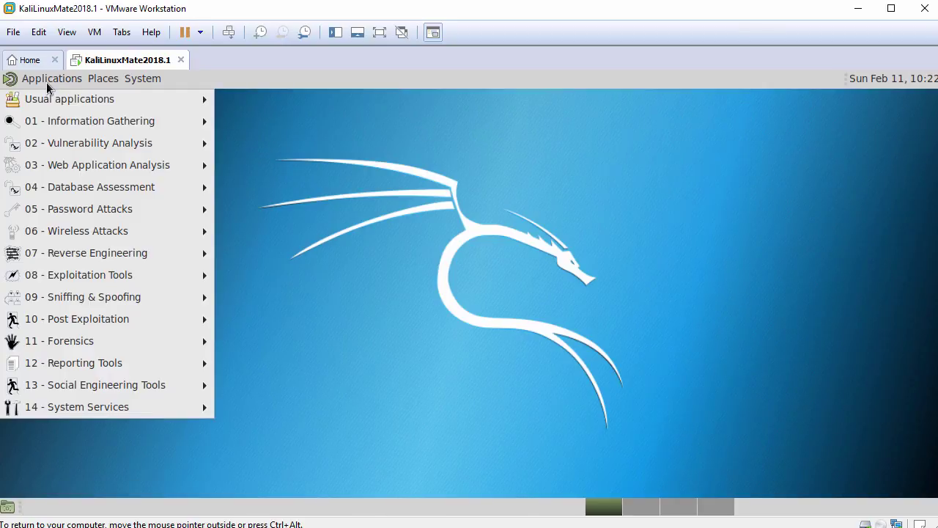
mouse_move(68, 102)
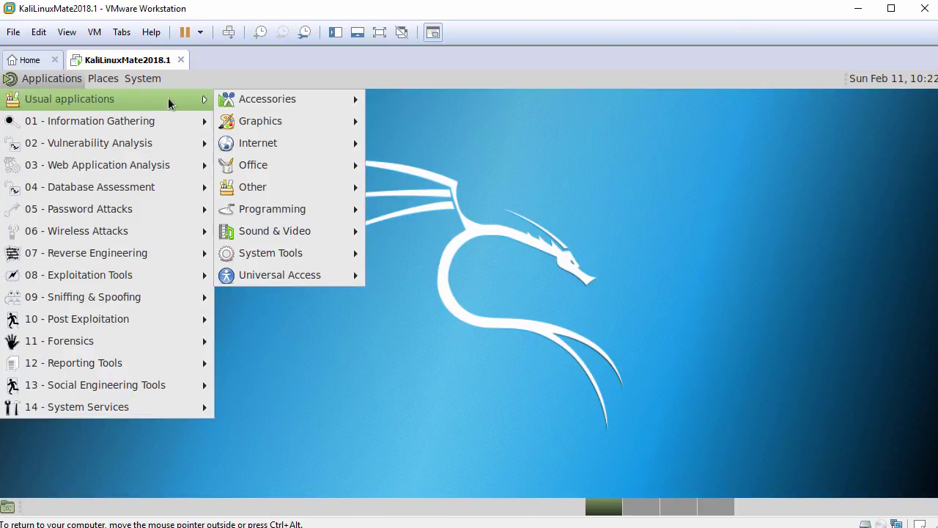
mouse_move(315, 258)
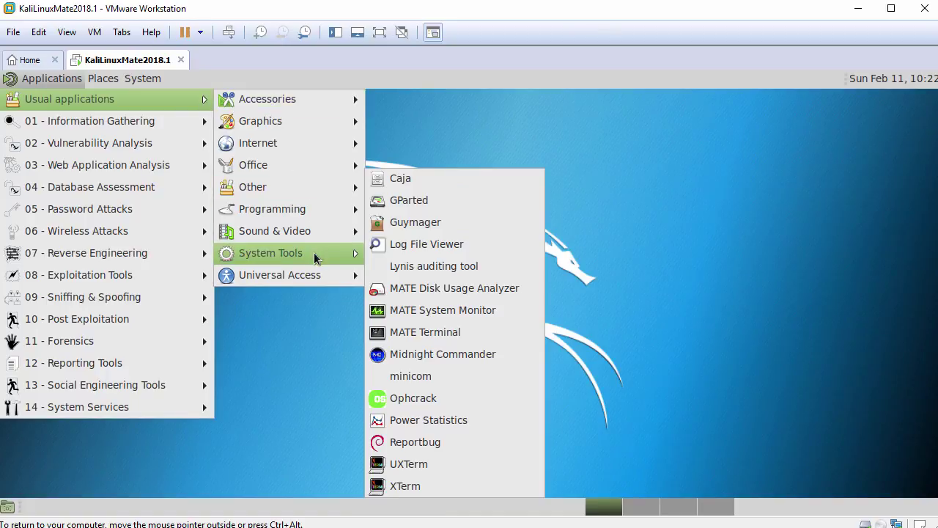
click(431, 331)
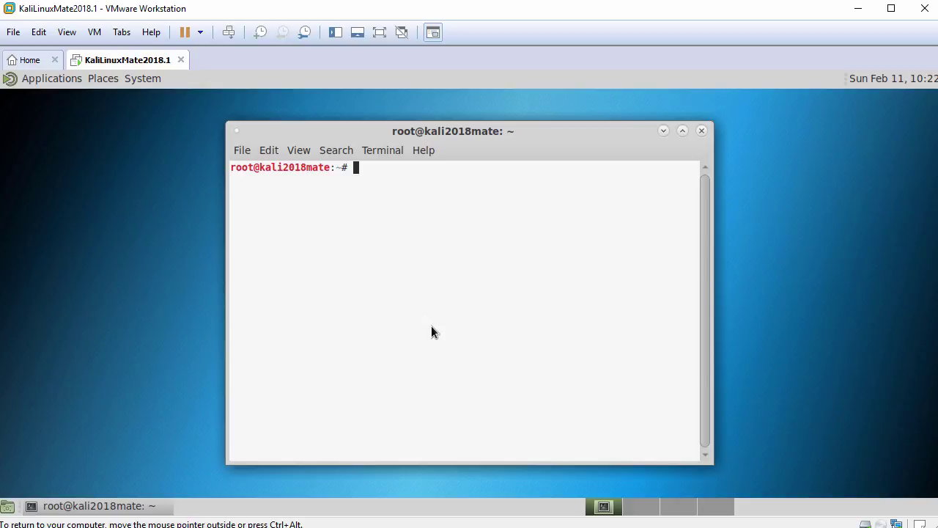
key(ctrl+plus)
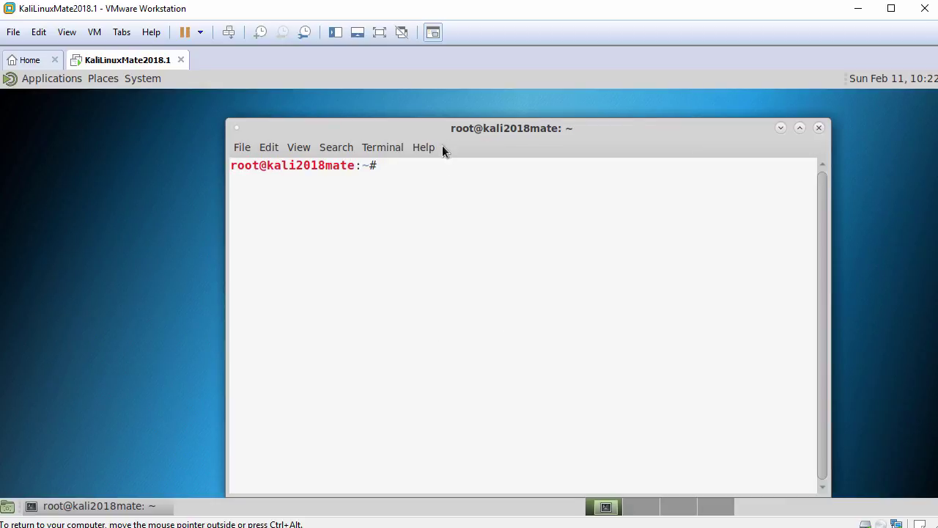
drag(437, 130, 304, 112)
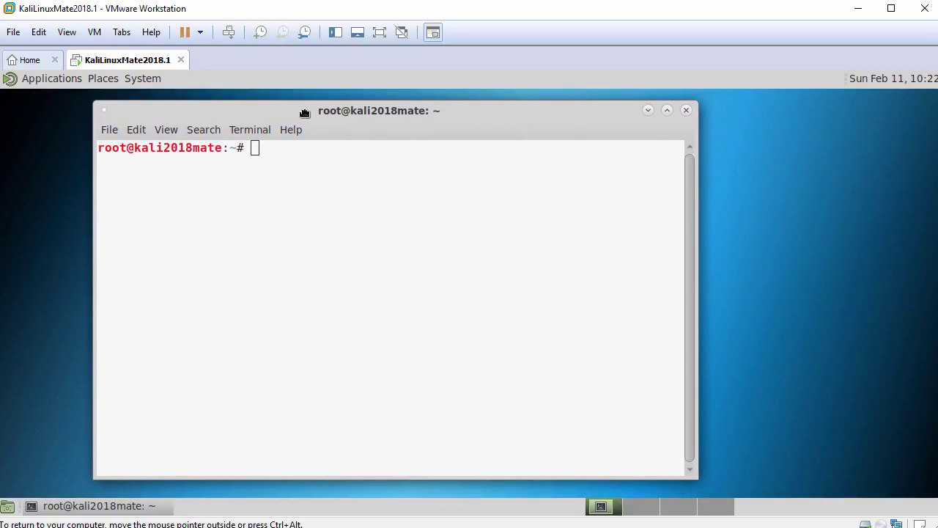
- Run hostnamectl and cat /etc/os-release to check the hostname and Kali release
key(Return)
text(host)
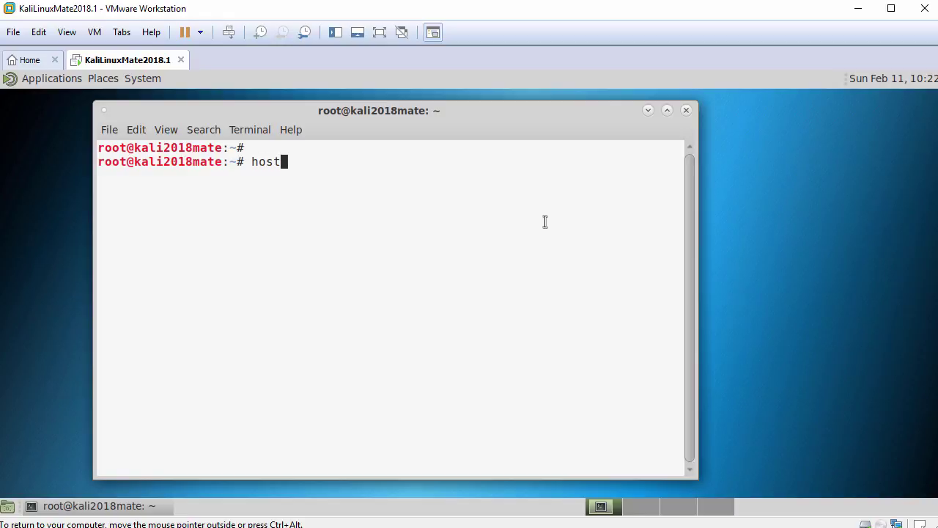
text(namectl)
key(Return)
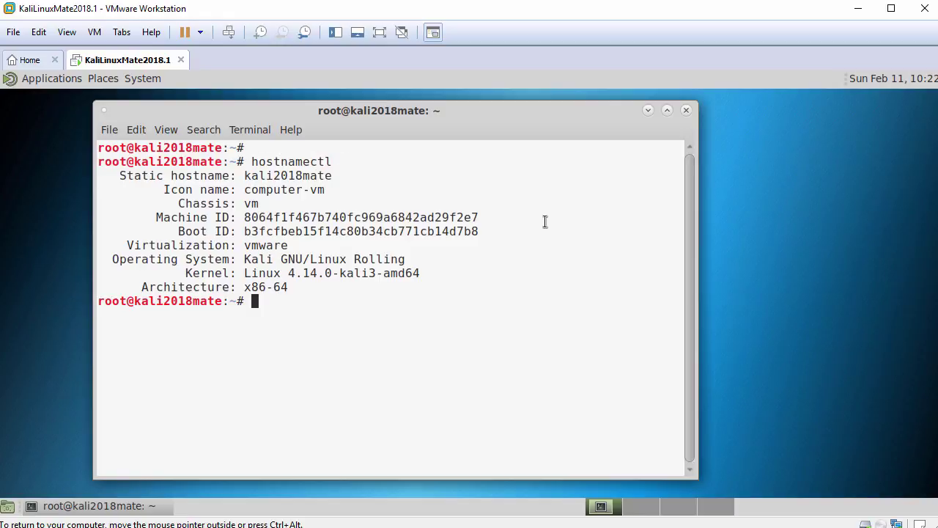
key(Return)
text(cat /e)
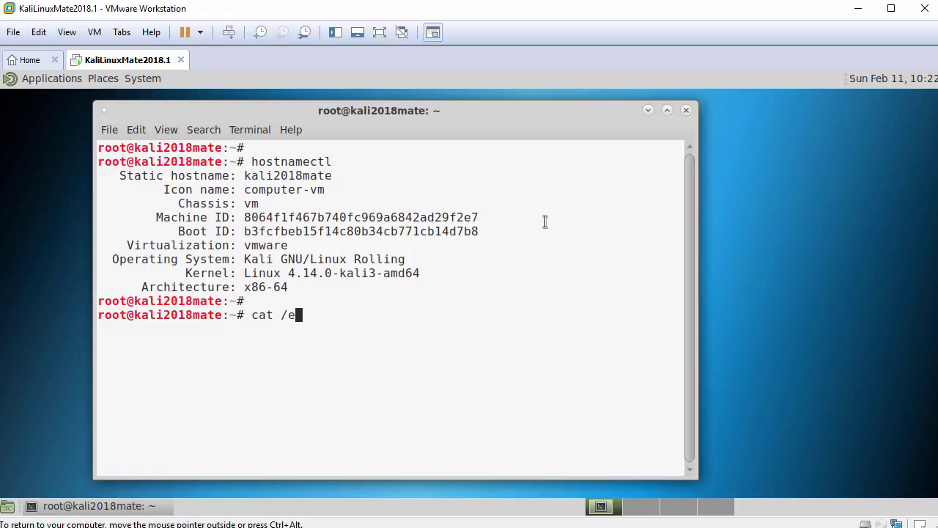
text(tc/os)
key(Tab)
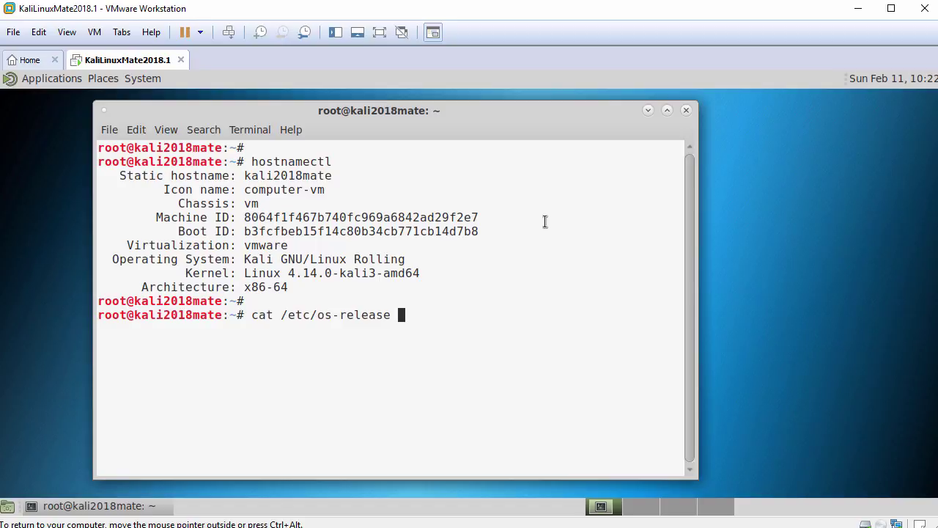
key(Return)
key(Return)
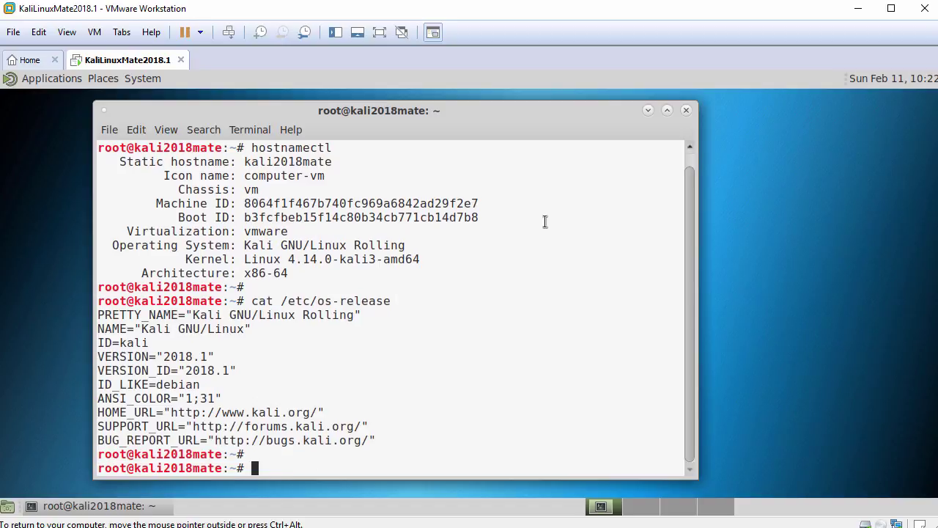
- Run systemctl status open-vm-tools.service and highlight its 'Active: active (running)' line
text(systemctl status open-vm)
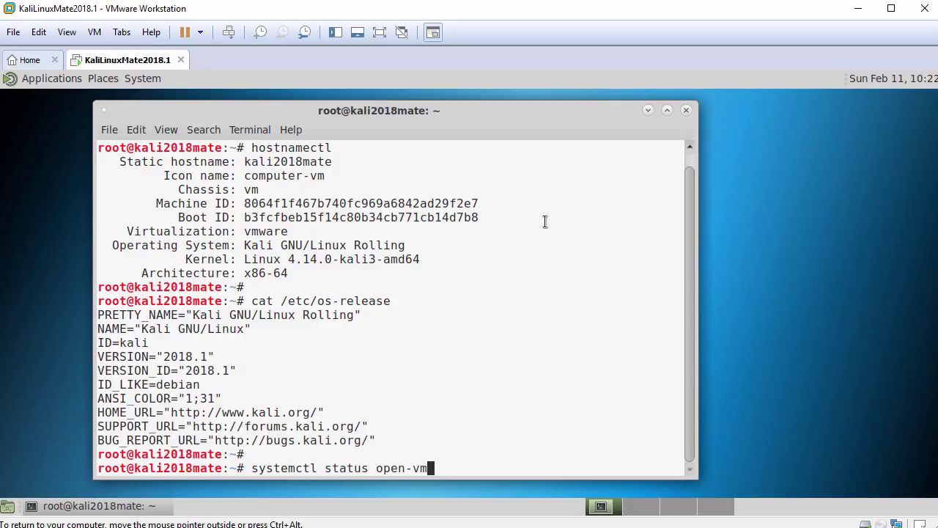
key(Tab)
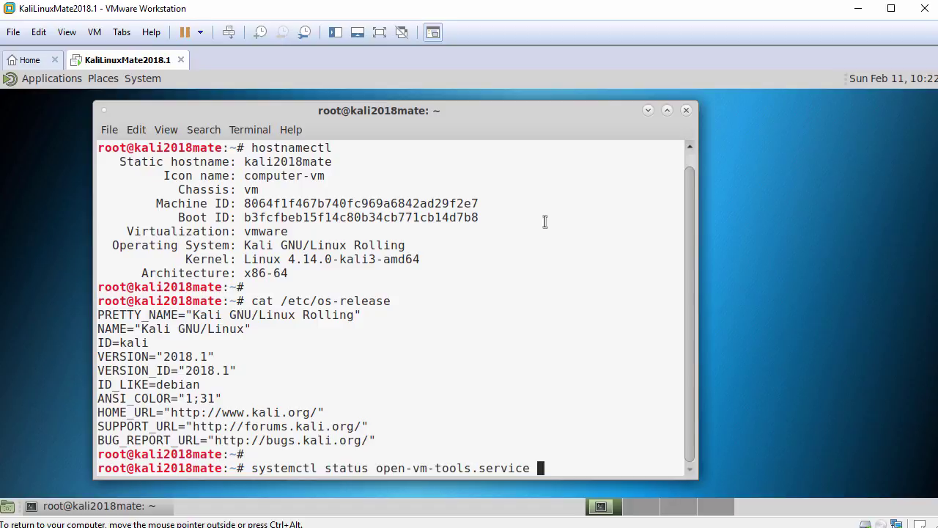
key(Return)
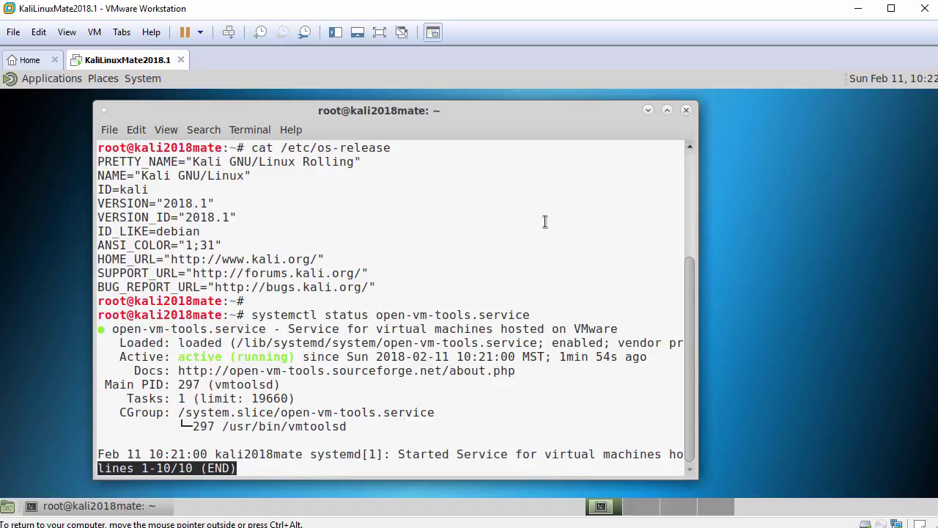
key(q)
key(Return)
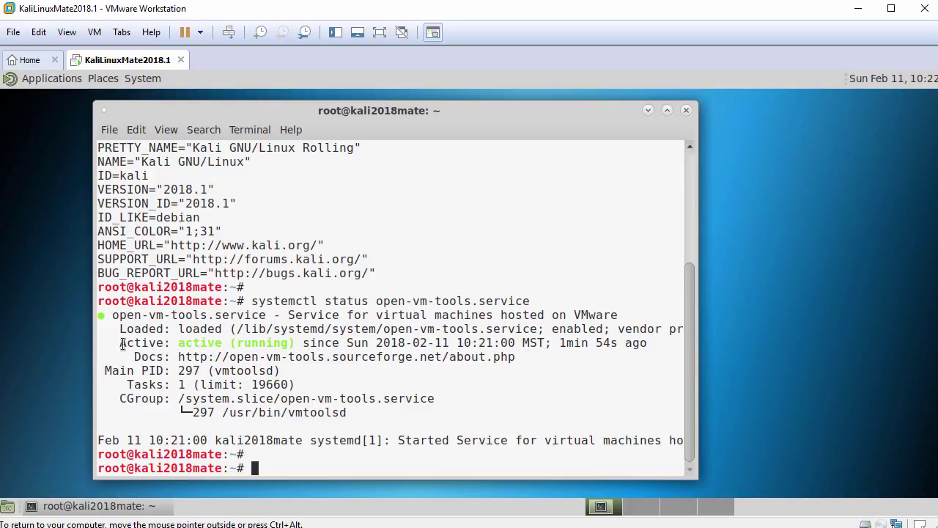
drag(120, 342, 295, 342)
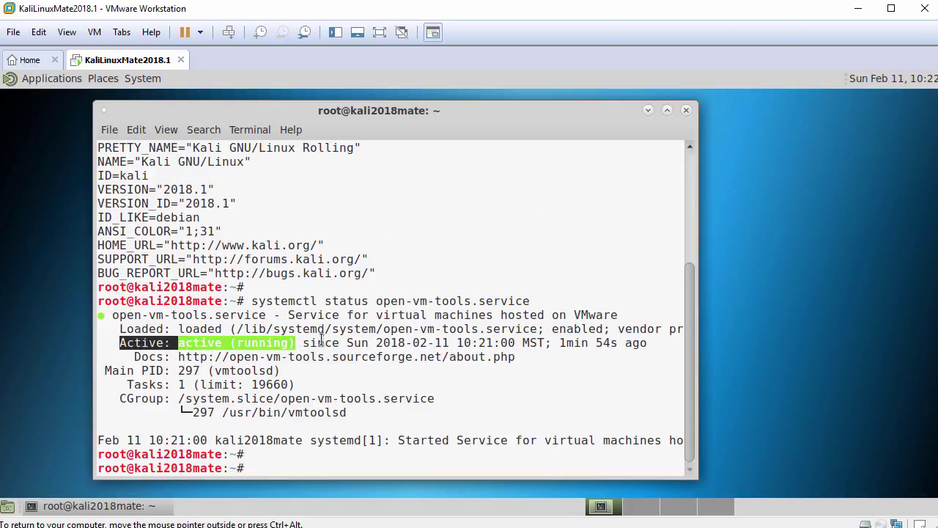
text(ping -c 3 www.google.com)
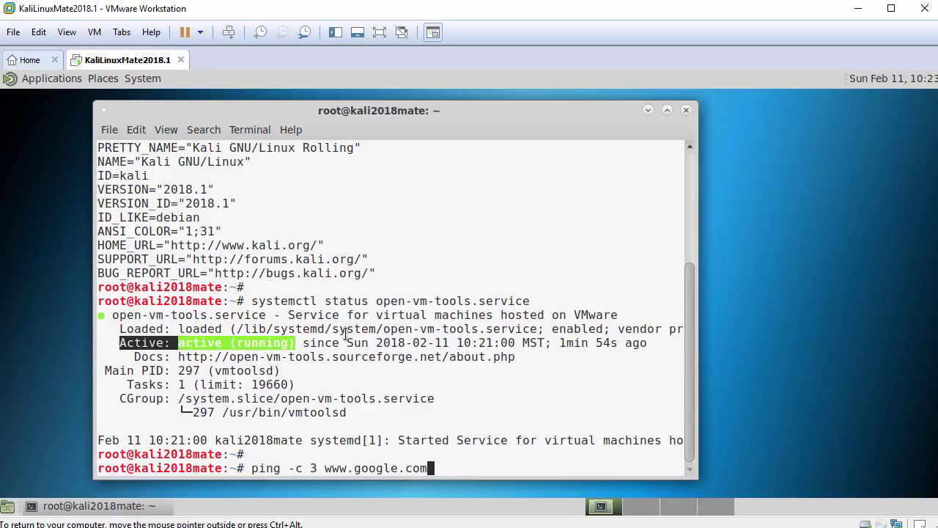
key(Return)
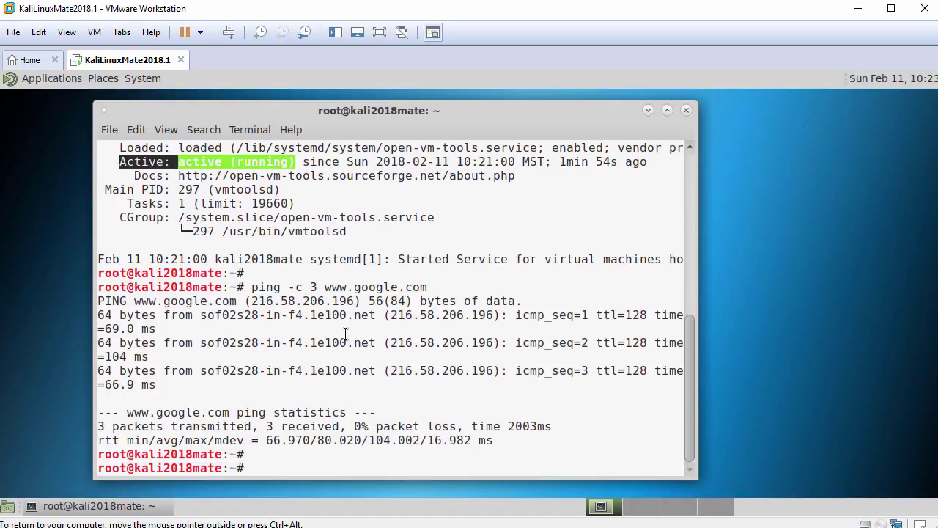
text(exit)
key(Return)
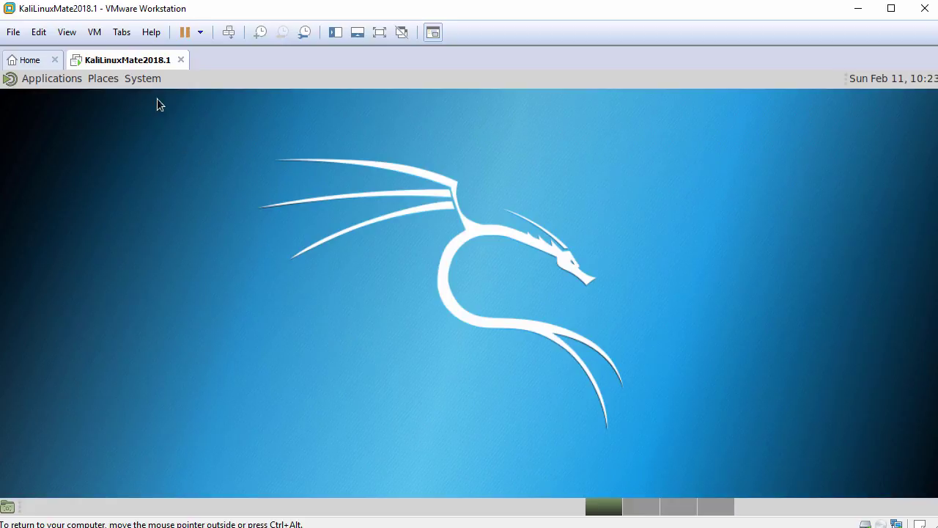
click(152, 77)
- Go to System > Preferences > Appearance, Background section, and start adding a wallpaper from Pictures
mouse_move(164, 102)
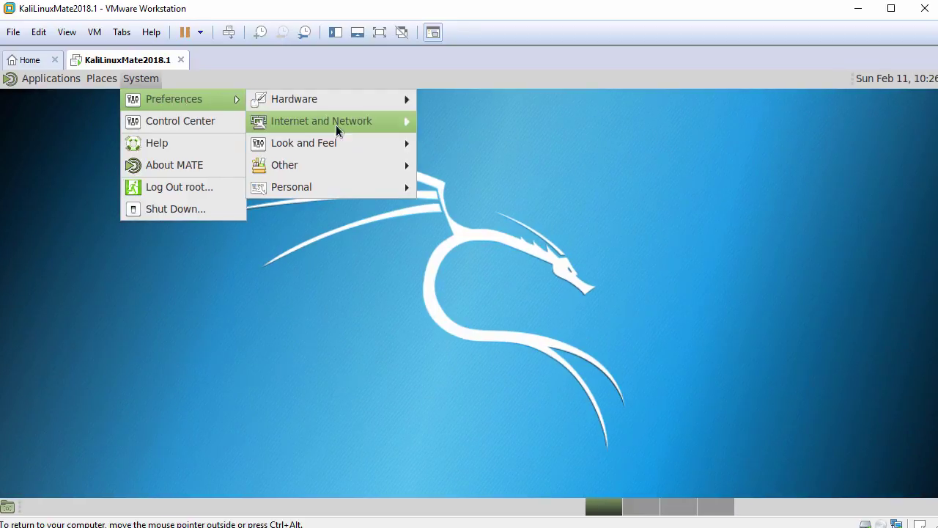
mouse_move(350, 143)
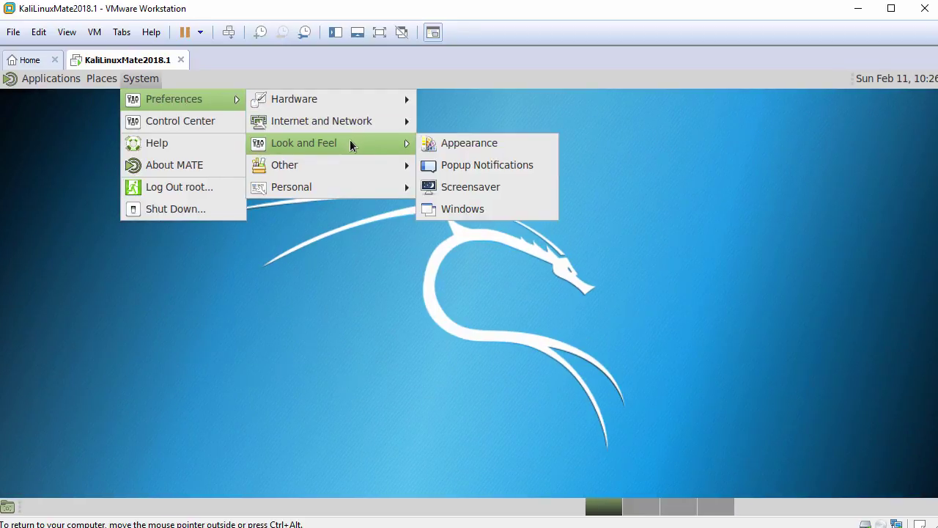
click(448, 145)
click(119, 129)
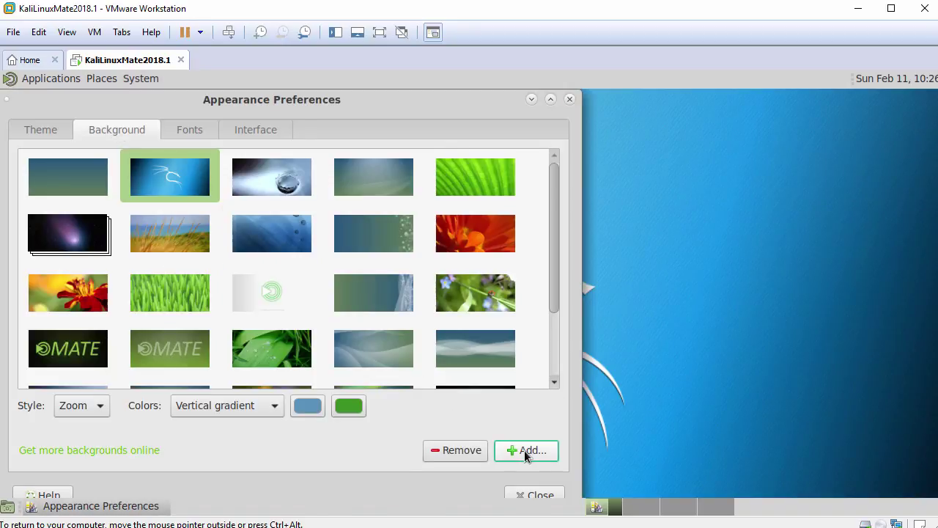
click(524, 450)
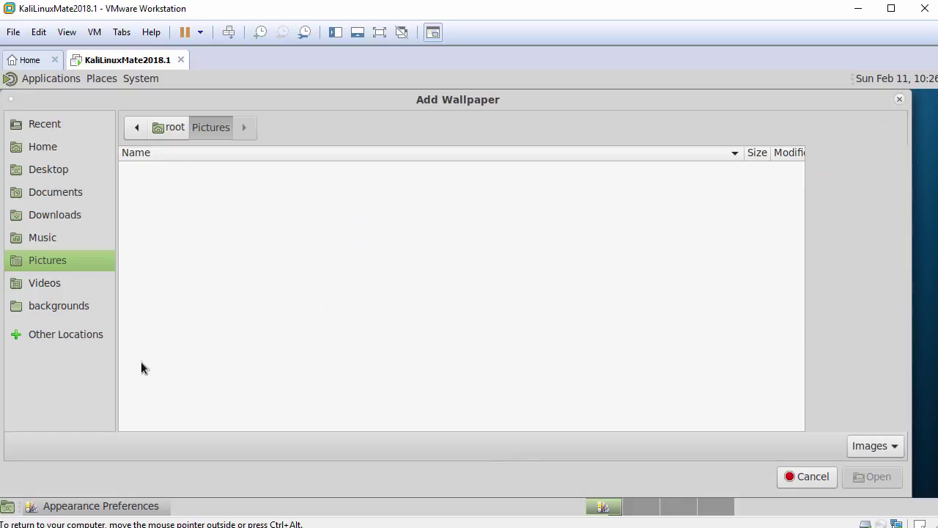
- In Add Wallpaper, browse from the root folder to /usr/share/wallpapers
click(70, 334)
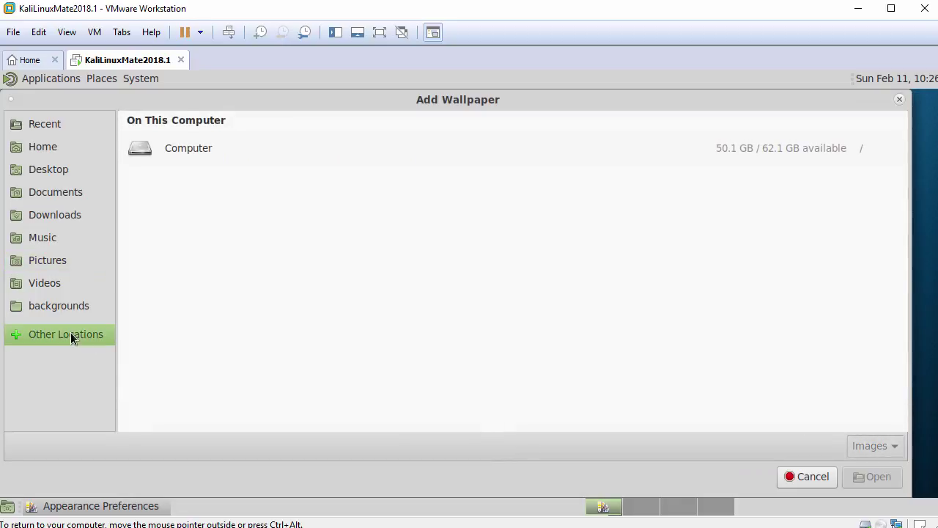
click(193, 150)
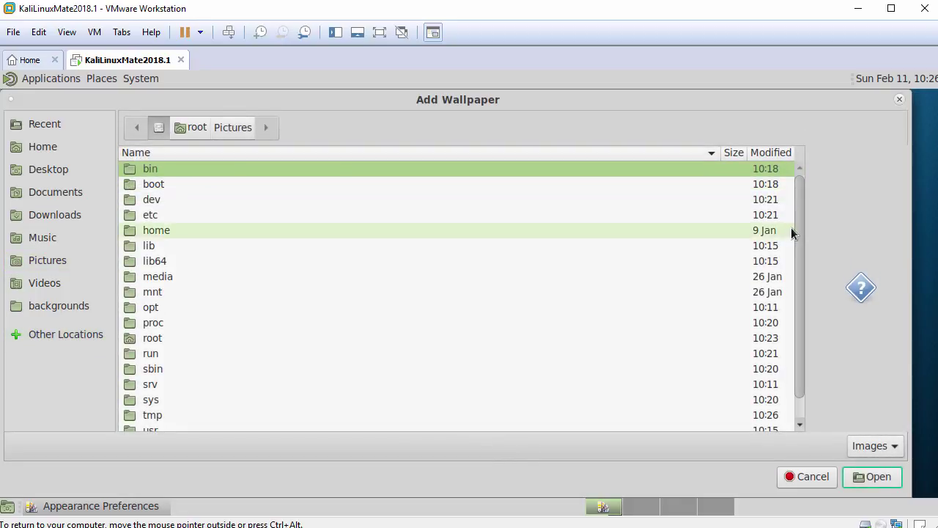
scroll(801, 266, down, 1)
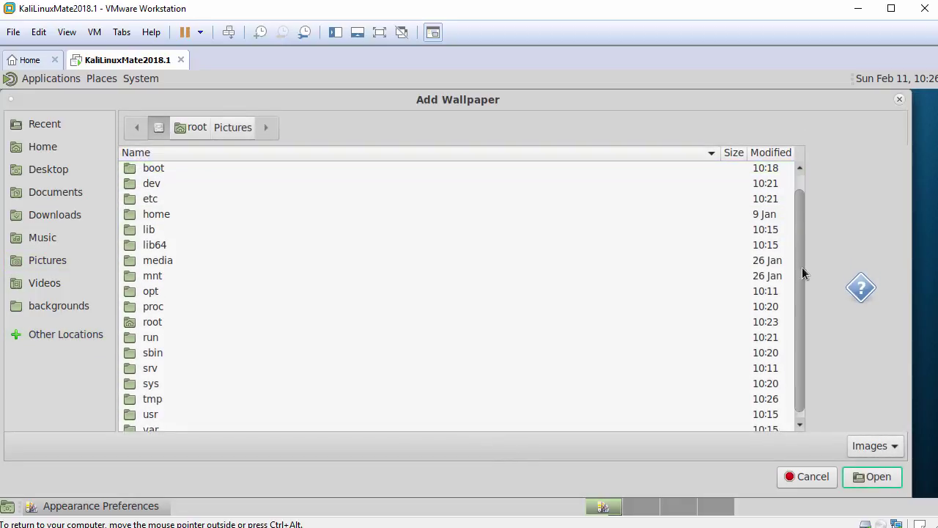
click(264, 407)
double_click(264, 408)
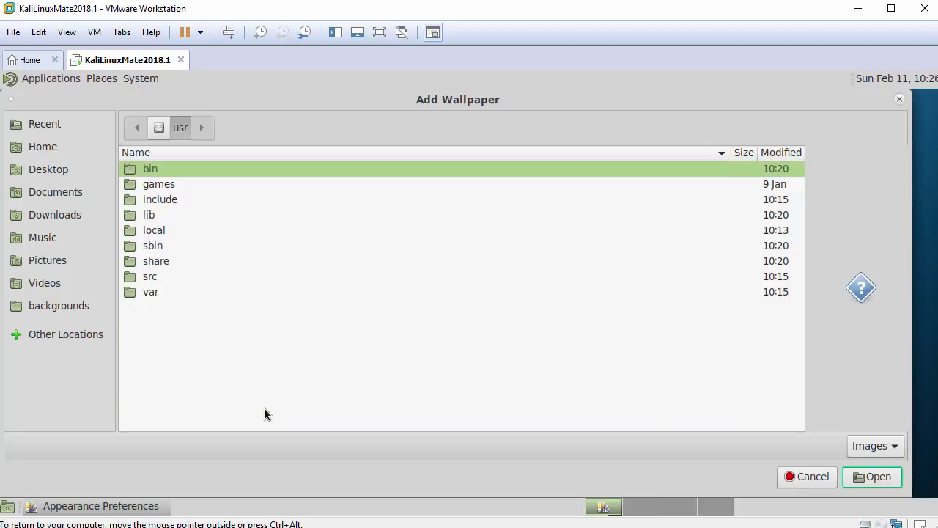
click(171, 263)
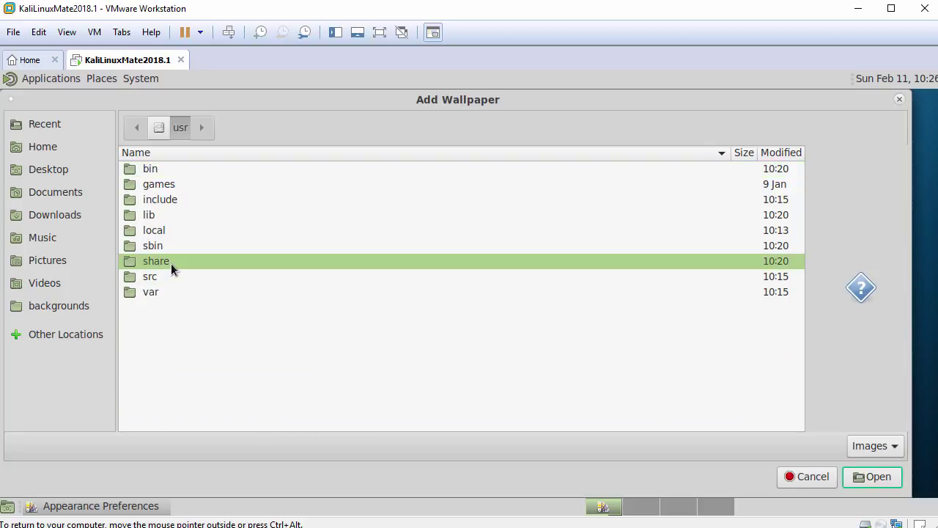
double_click(171, 262)
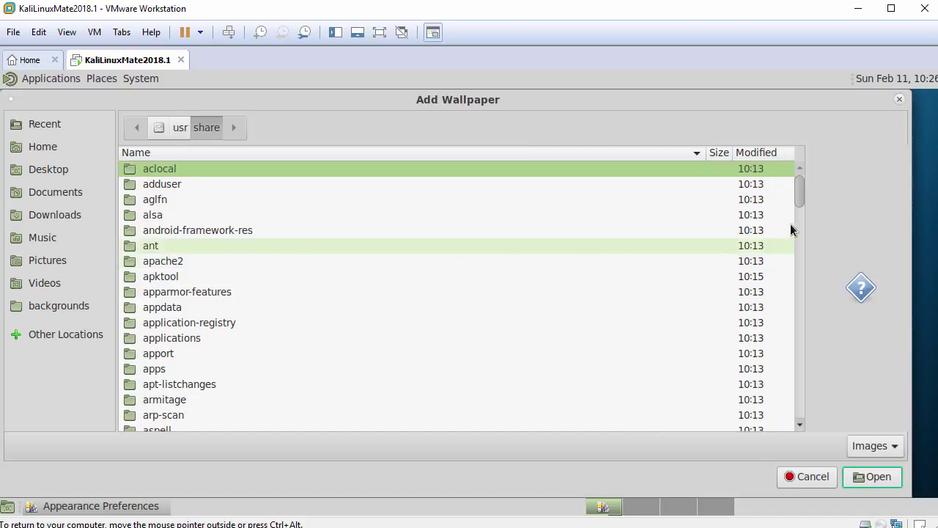
drag(797, 194, 770, 393)
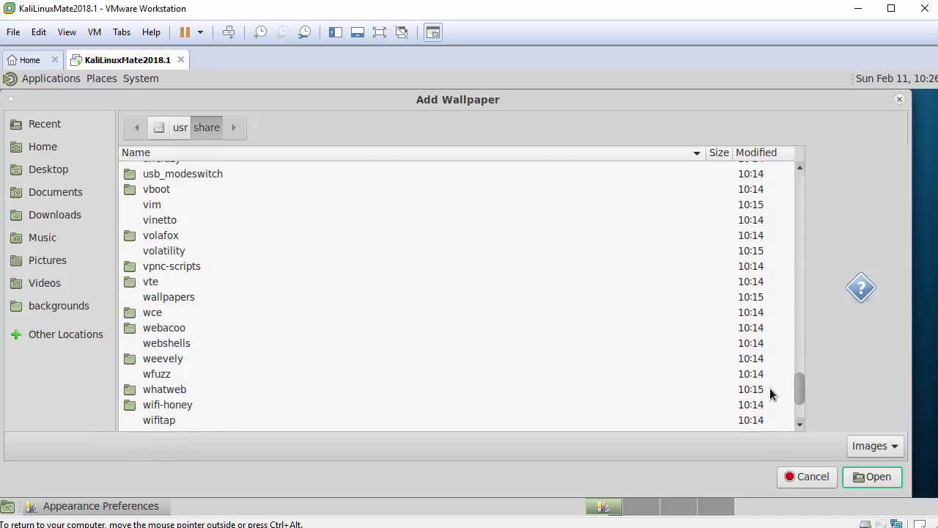
click(200, 296)
double_click(201, 296)
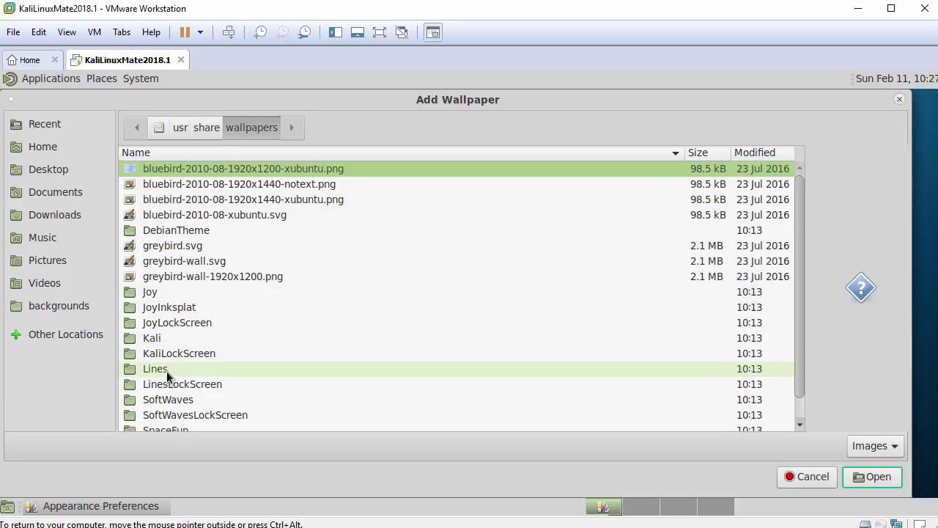
- Add KaliLockScreen/contents/images/1280x800.svg as the wallpaper and close Appearance Preferences
click(181, 355)
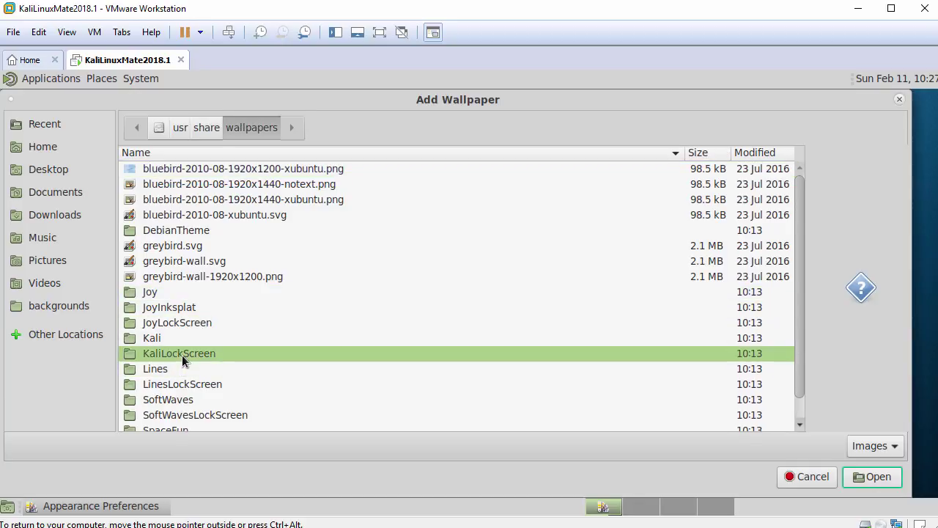
double_click(181, 355)
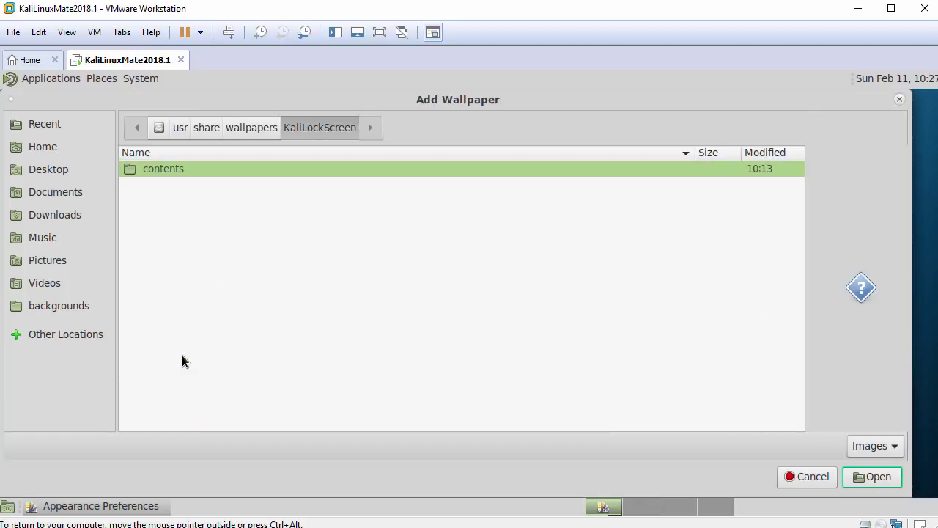
double_click(205, 168)
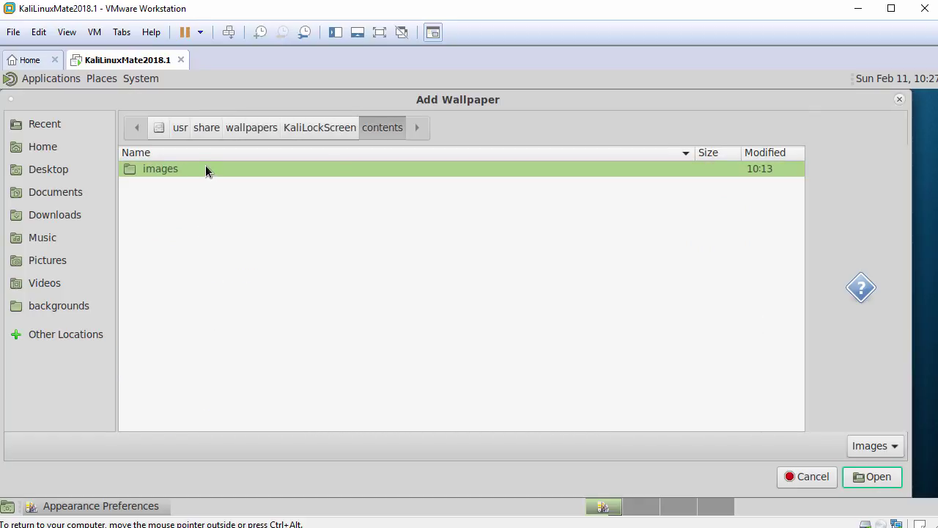
double_click(205, 169)
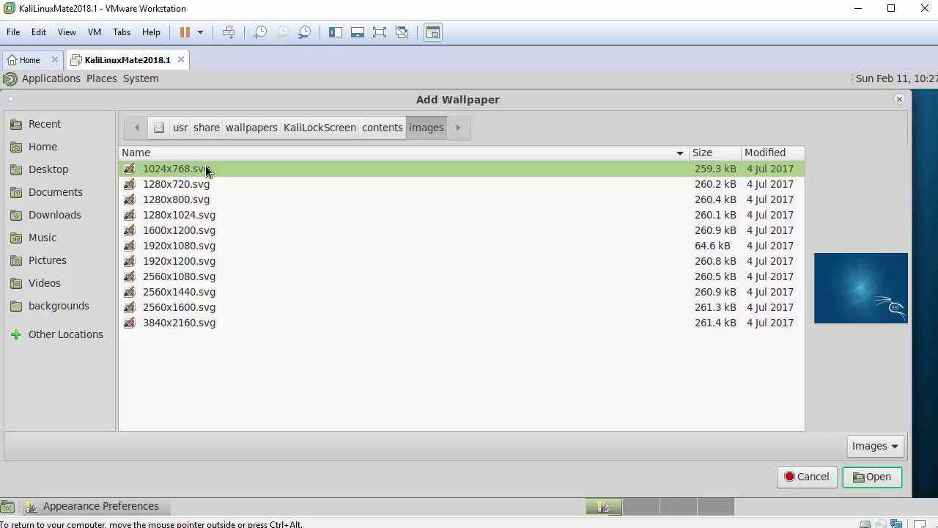
click(179, 203)
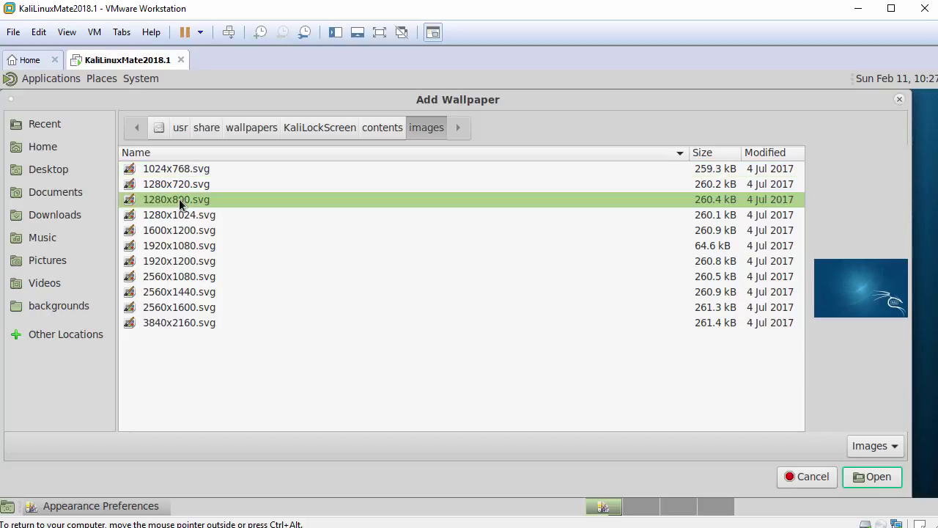
click(871, 478)
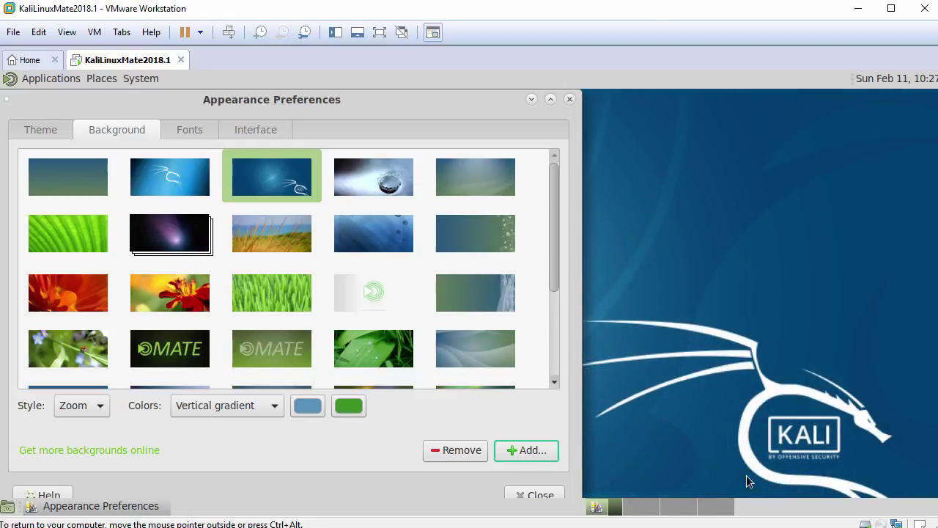
click(539, 495)
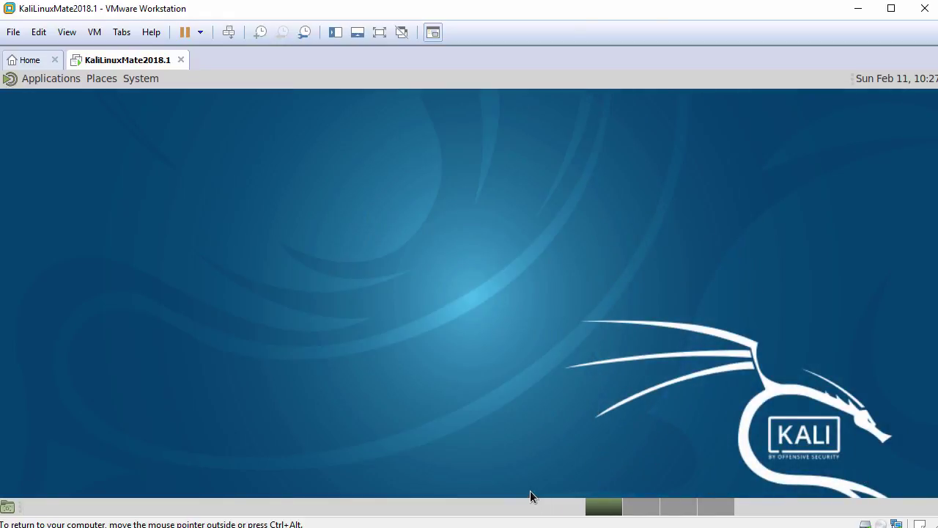
click(41, 79)
- Browse the numbered Kali tool submenus, such as Database Assessment, Wireless Attacks and Forensics, ending on System
mouse_move(60, 101)
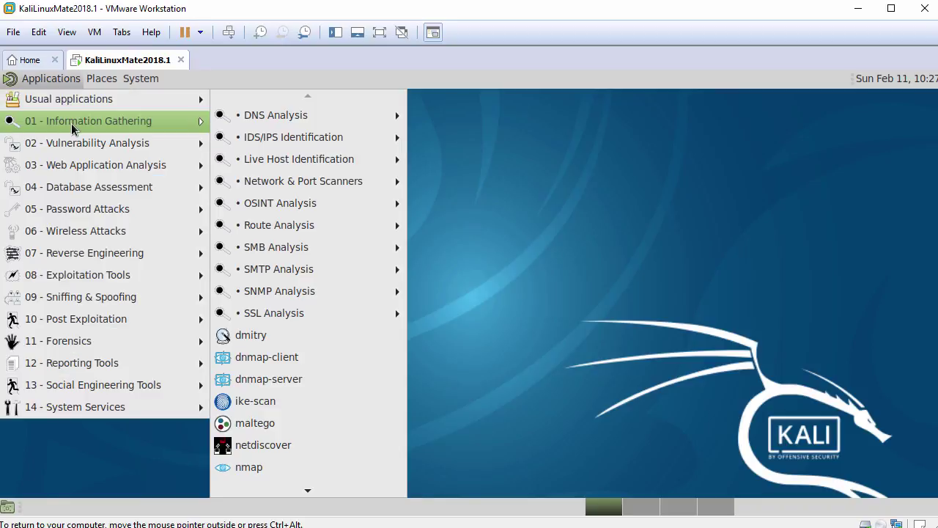
mouse_move(76, 145)
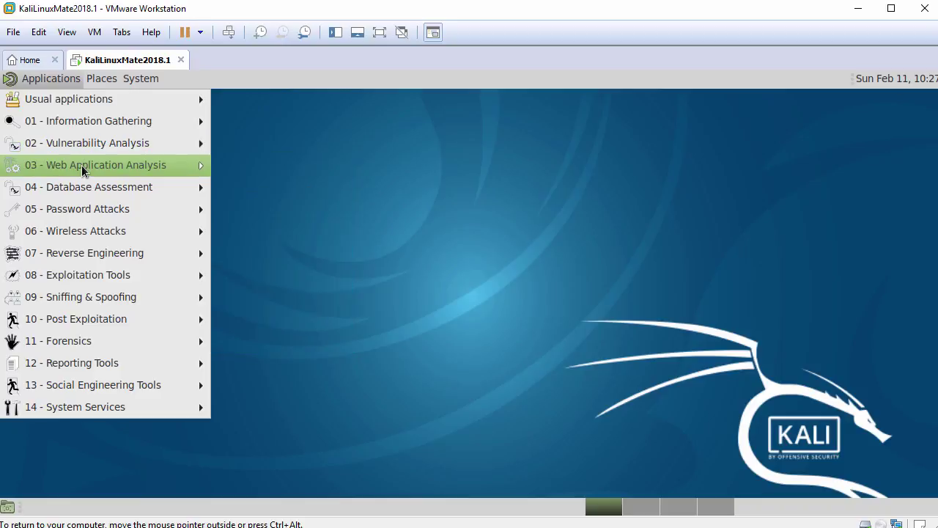
mouse_move(81, 167)
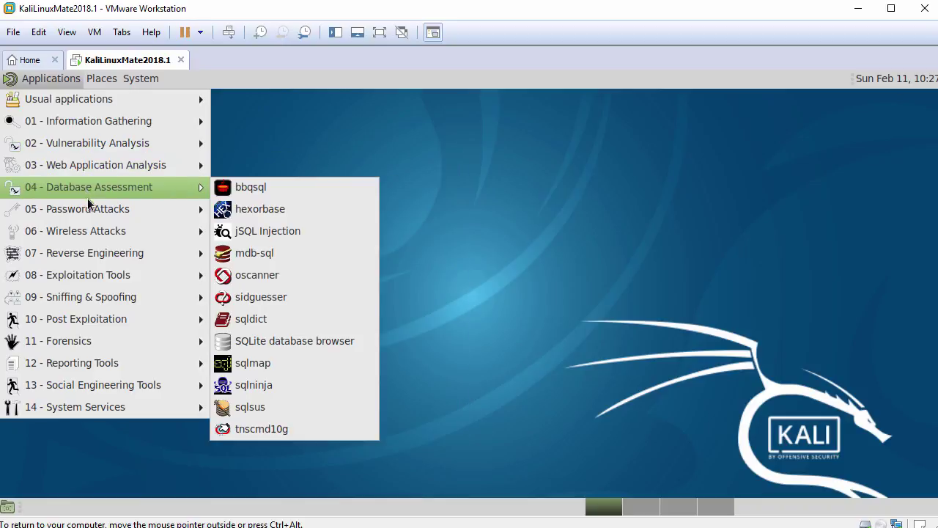
mouse_move(89, 210)
mouse_move(89, 233)
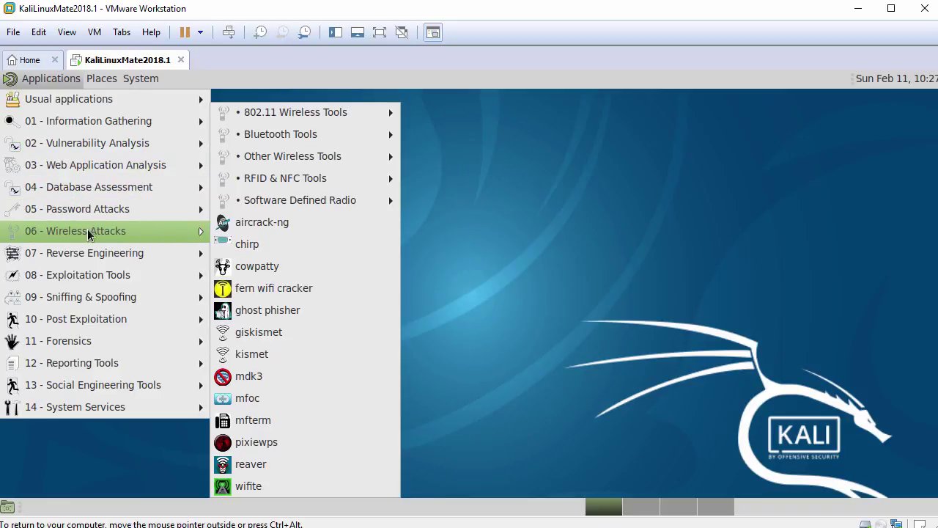
mouse_move(91, 274)
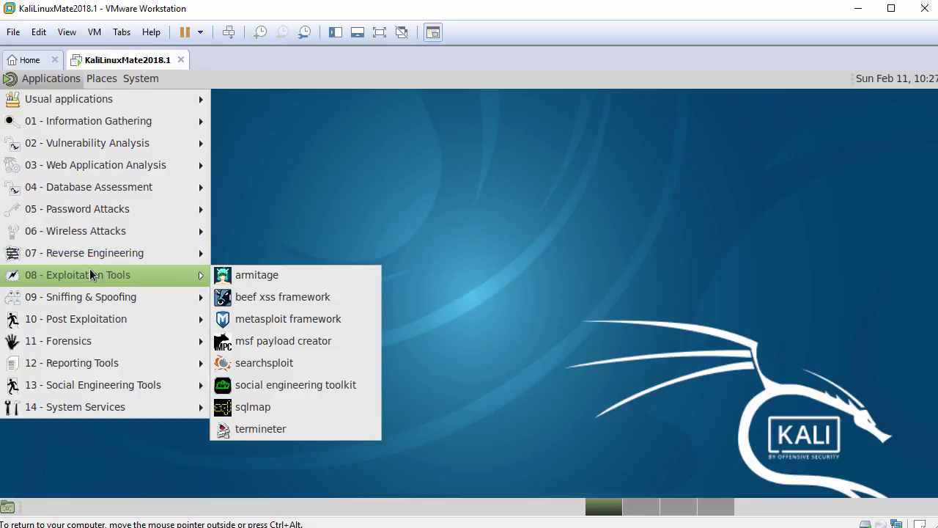
mouse_move(91, 297)
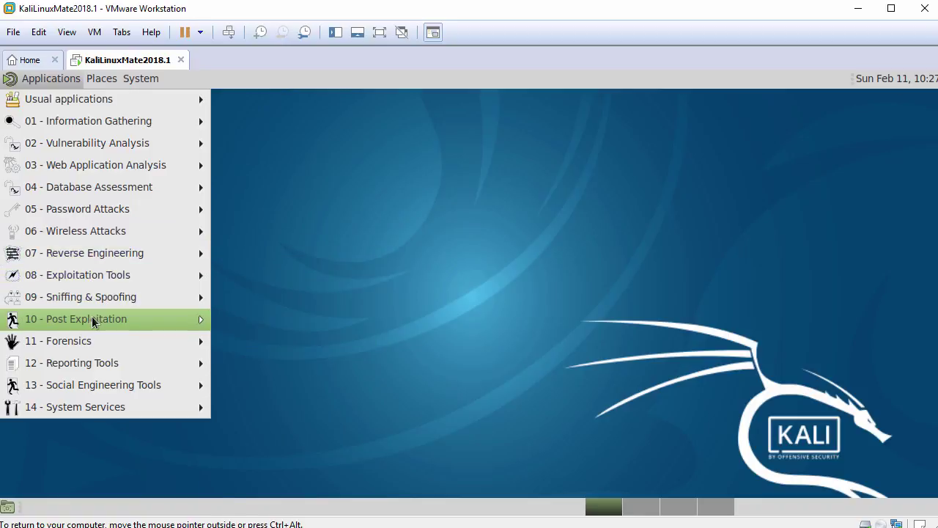
mouse_move(94, 342)
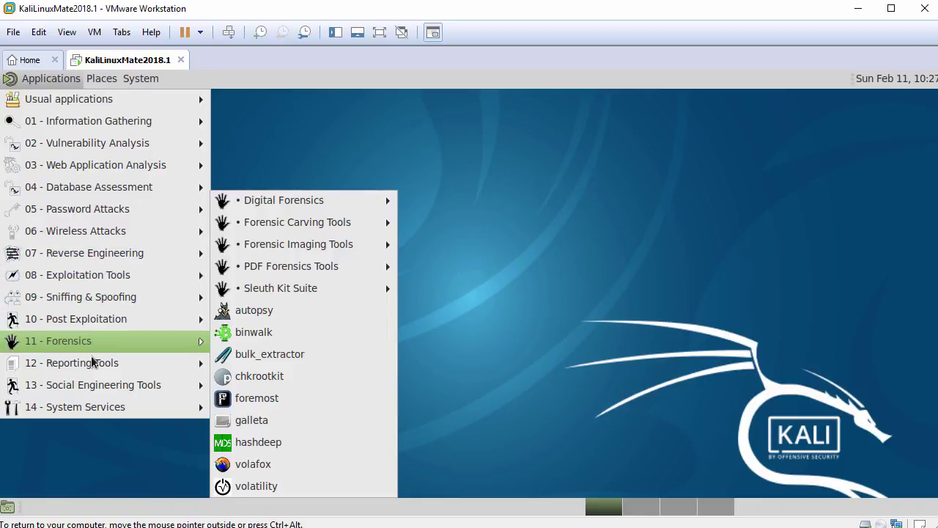
mouse_move(91, 387)
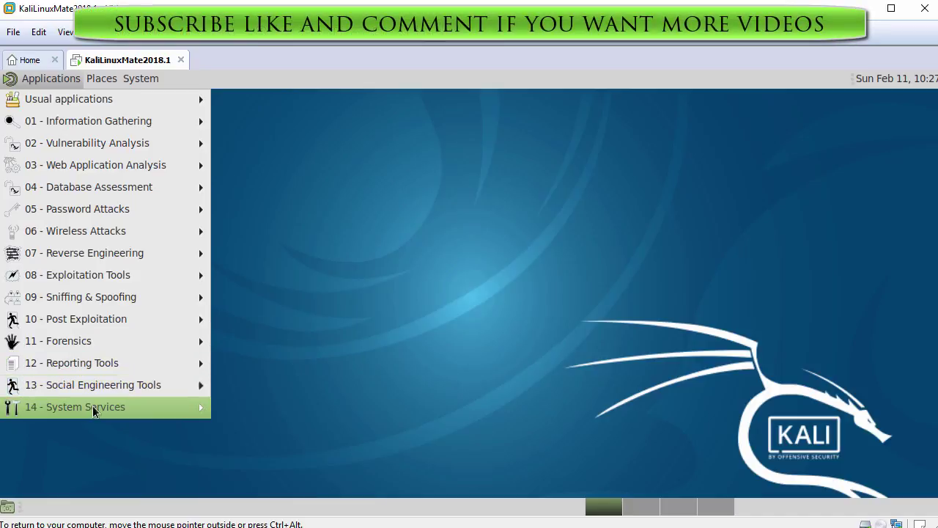
mouse_move(94, 410)
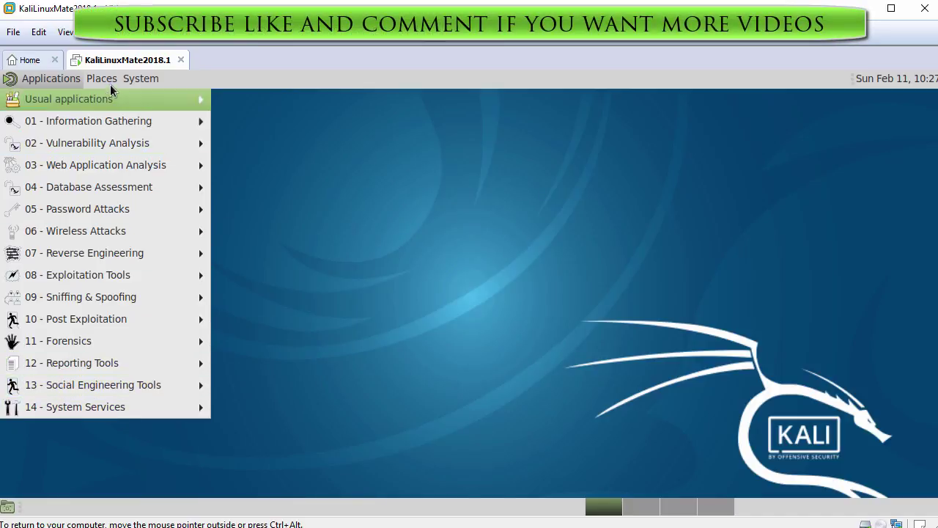
mouse_move(108, 83)
mouse_move(138, 79)
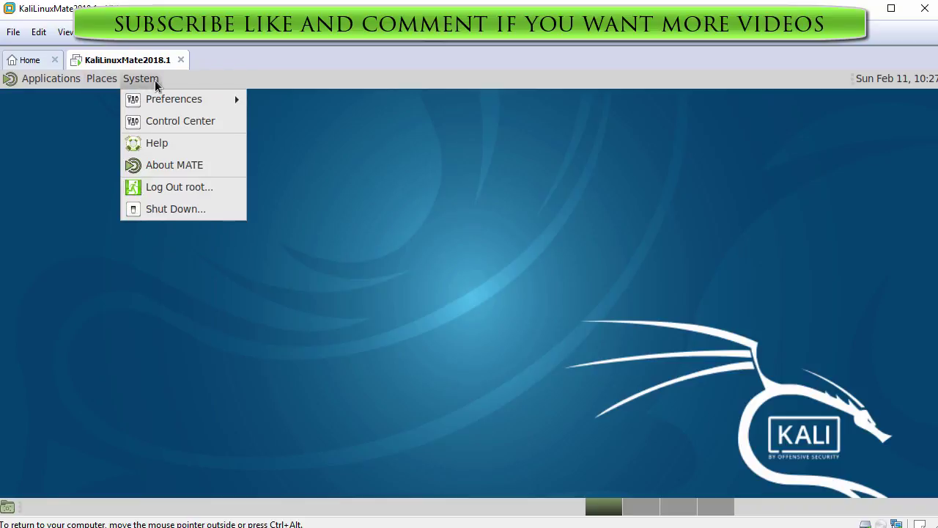
mouse_move(164, 101)
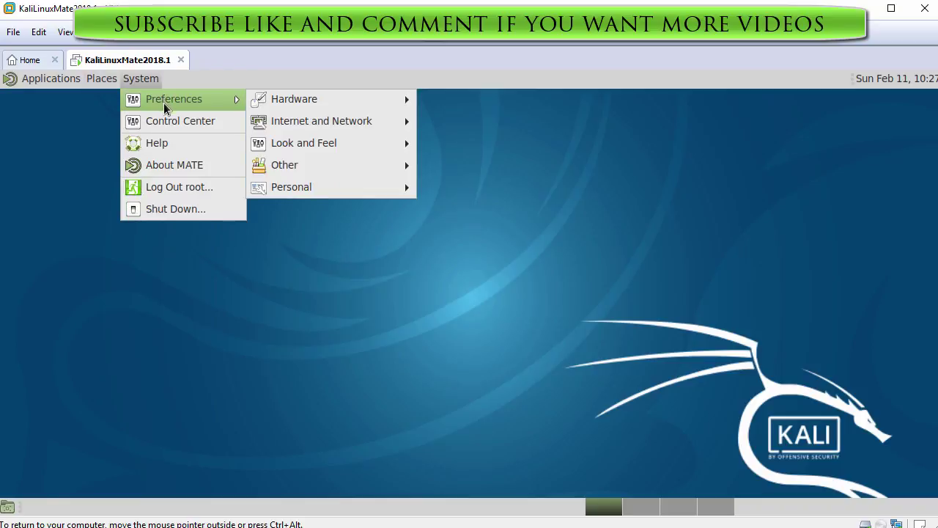
click(180, 168)
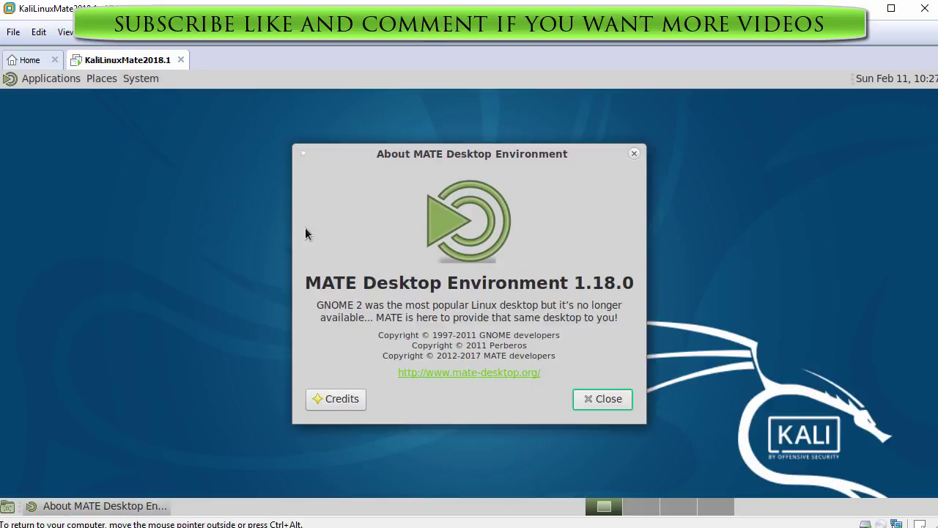
click(612, 399)
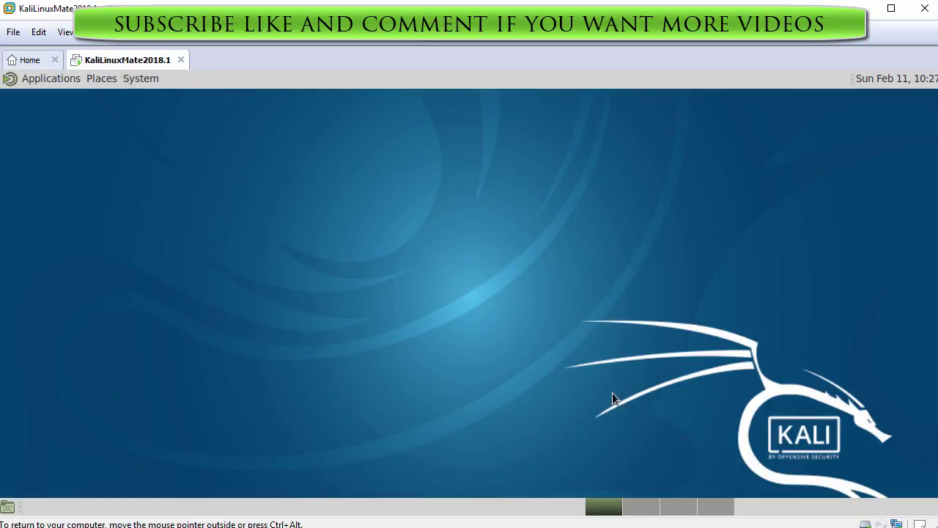
- Choose System > Shut Down, cancel it, and release input to the host with Ctrl+Alt
click(147, 82)
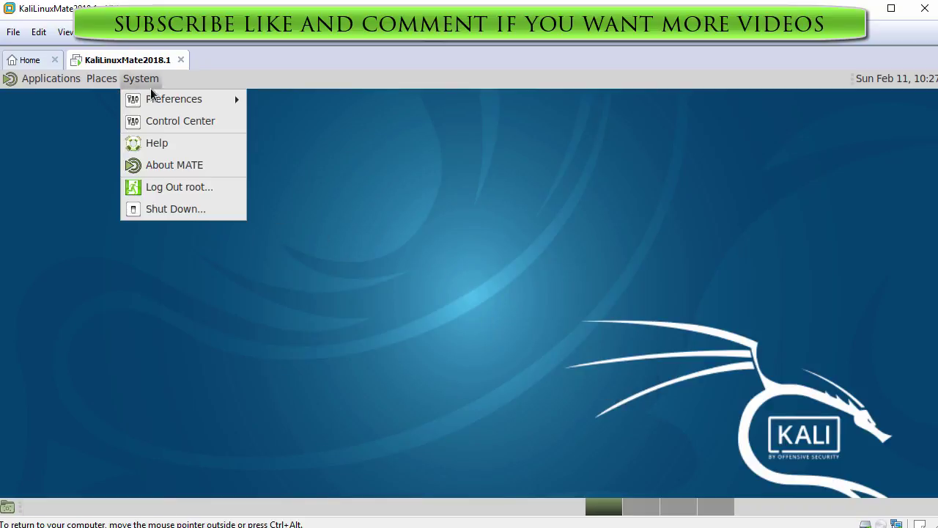
click(180, 209)
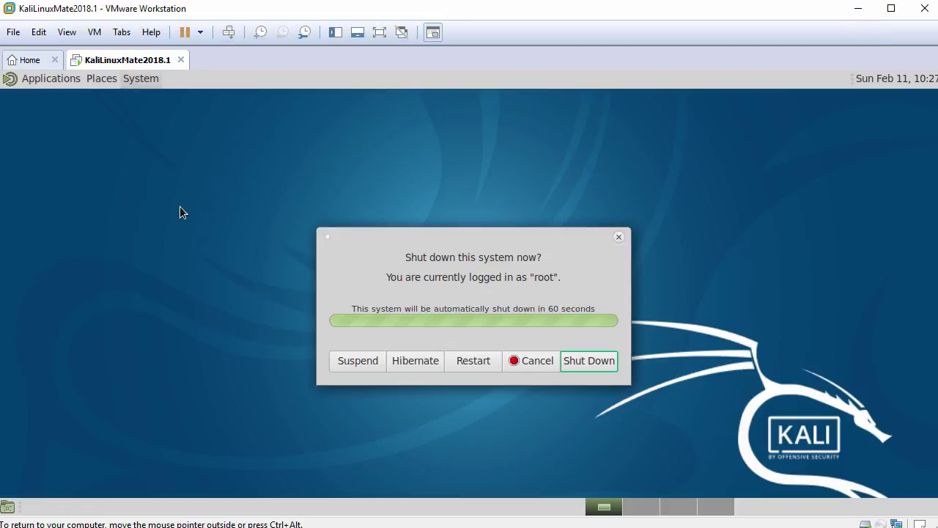
click(530, 361)
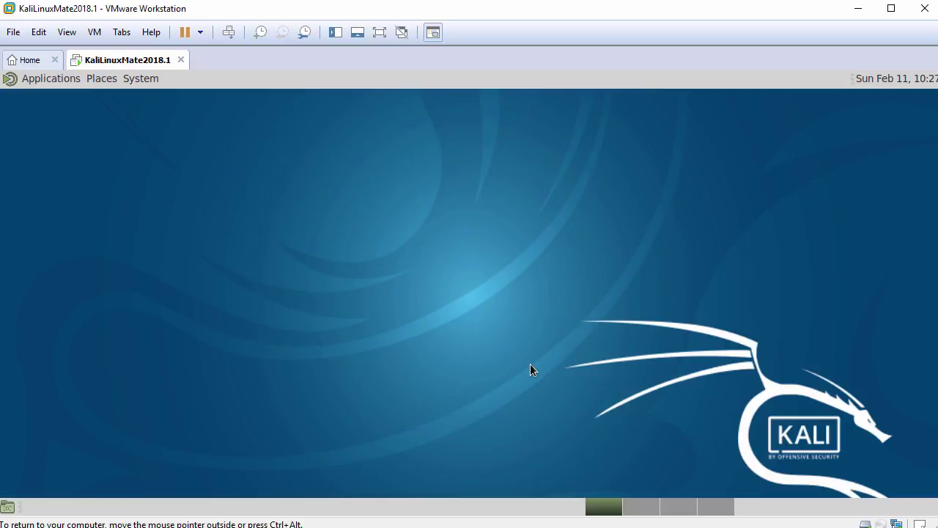
key(ctrl+alt)
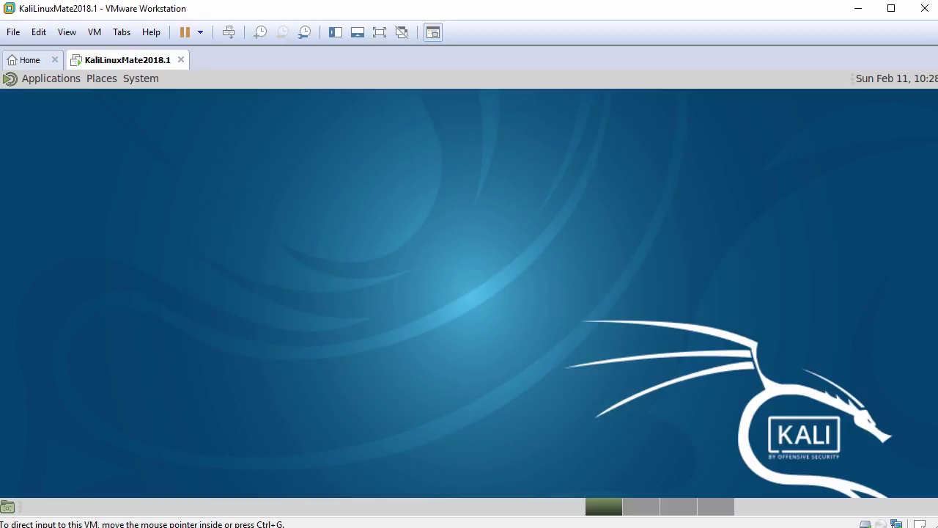